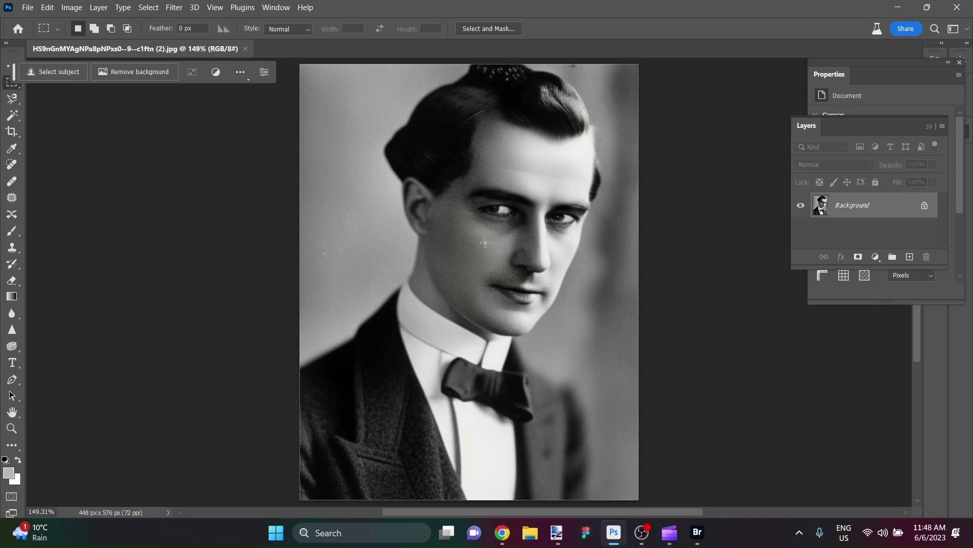
Apply Auto Tone and Auto Contrast to the black-and-white portrait
scroll(485, 242, up, 3)
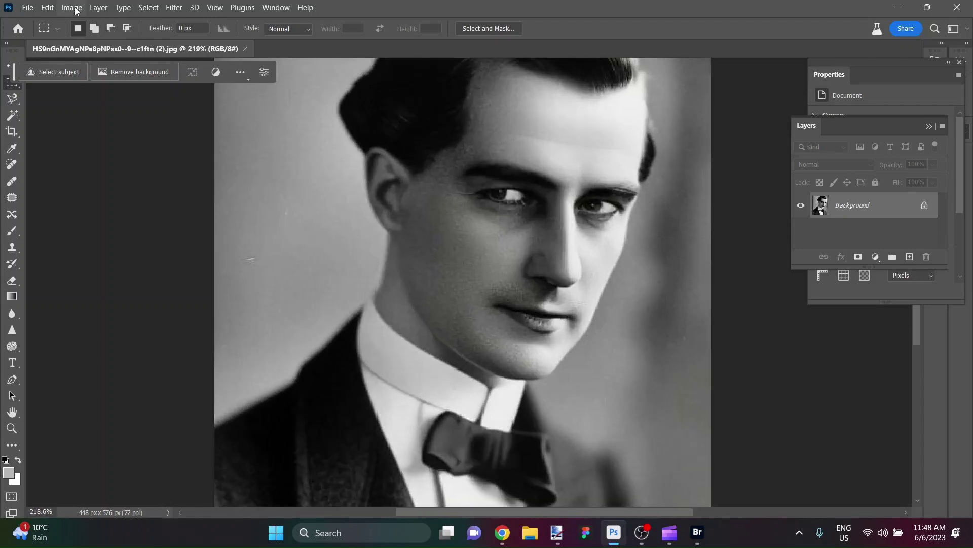
click(72, 7)
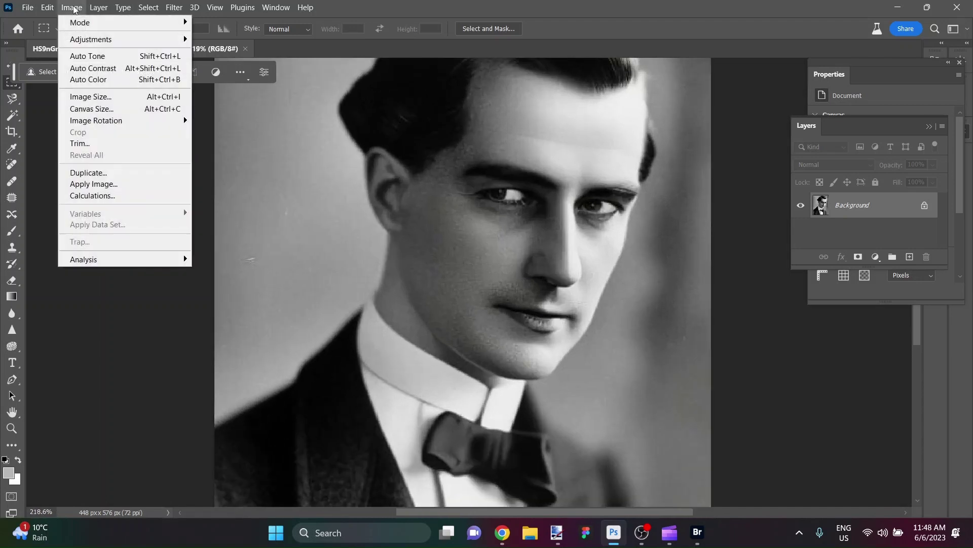
click(86, 58)
click(72, 7)
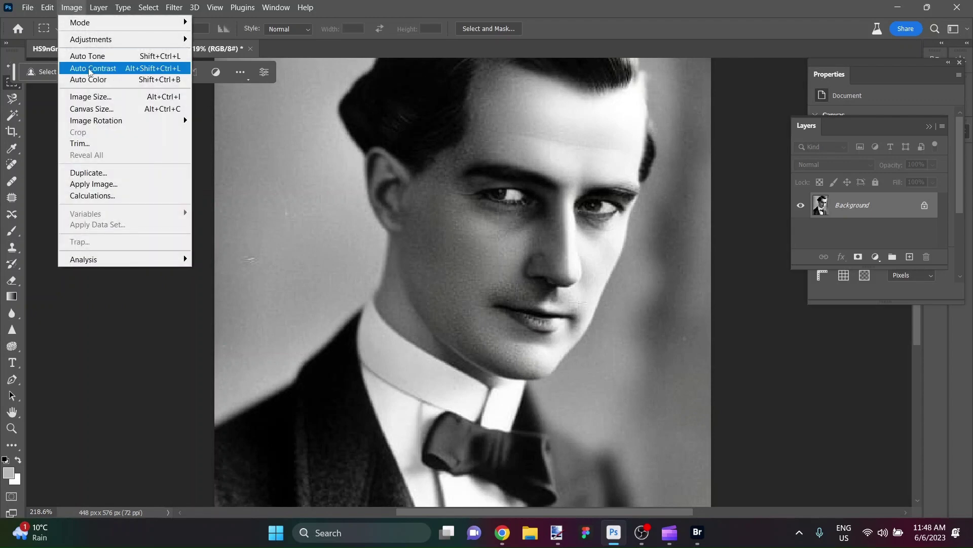
click(91, 69)
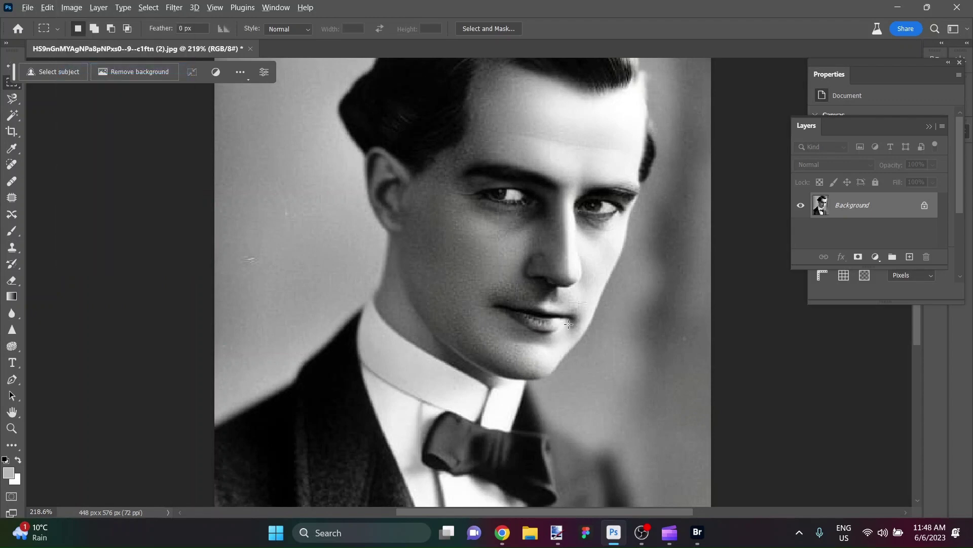
Open the Unsharp Mask filter for the portrait with the man's eye in close view
scroll(562, 325, up, 4)
scroll(504, 276, up, 4)
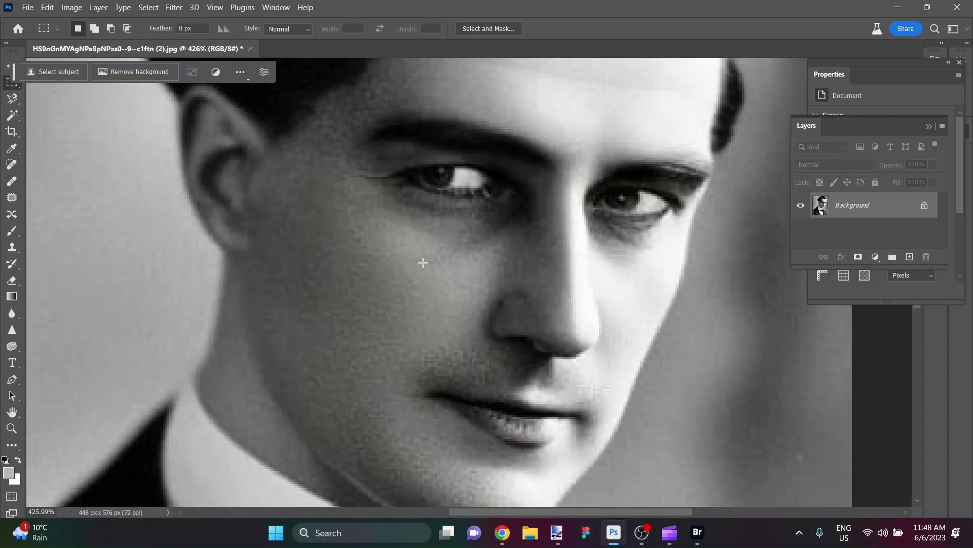
scroll(418, 250, up, 1)
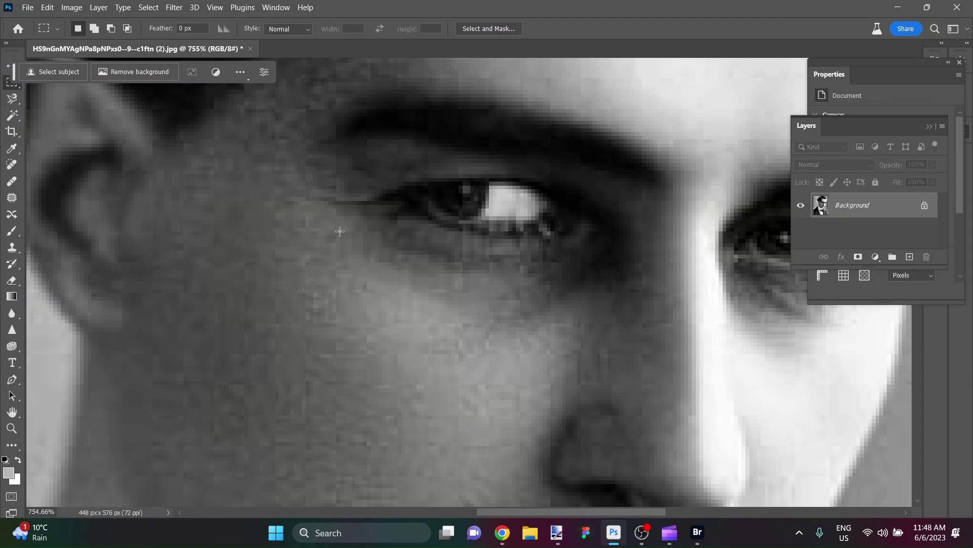
scroll(587, 253, up, 1)
scroll(568, 243, up, 3)
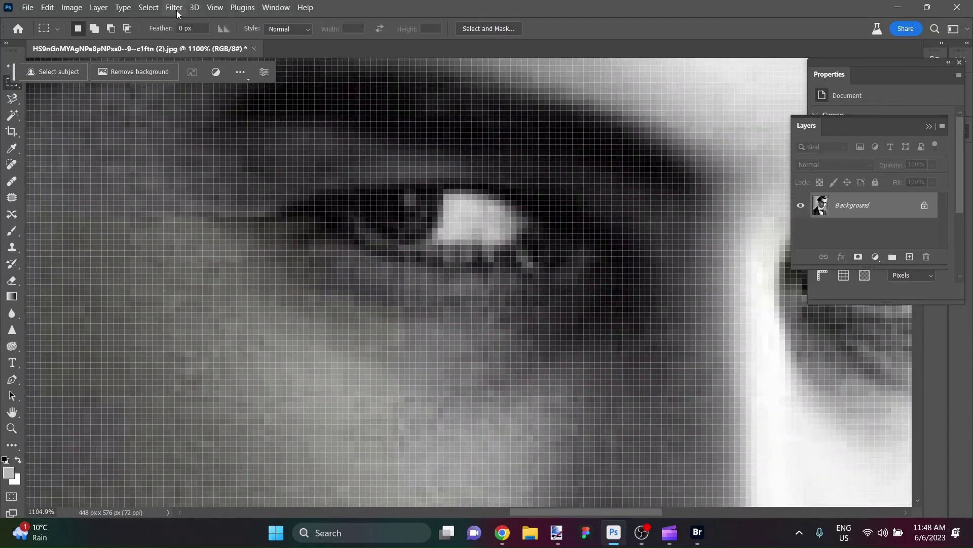
click(175, 8)
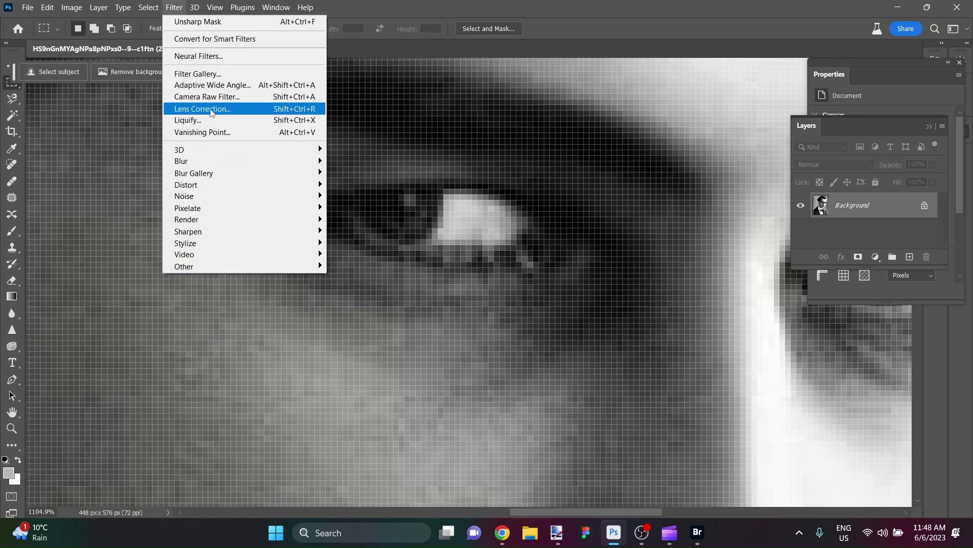
mouse_move(269, 231)
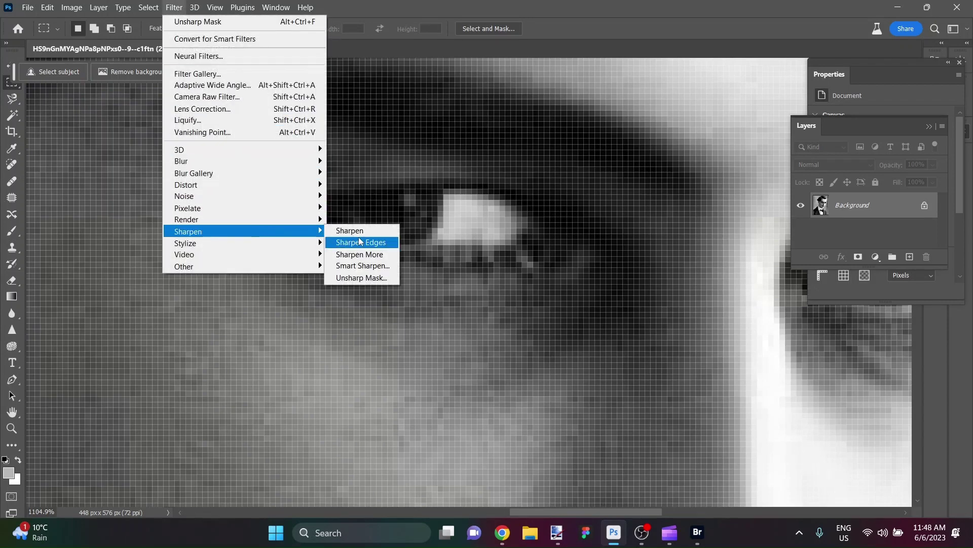
click(361, 278)
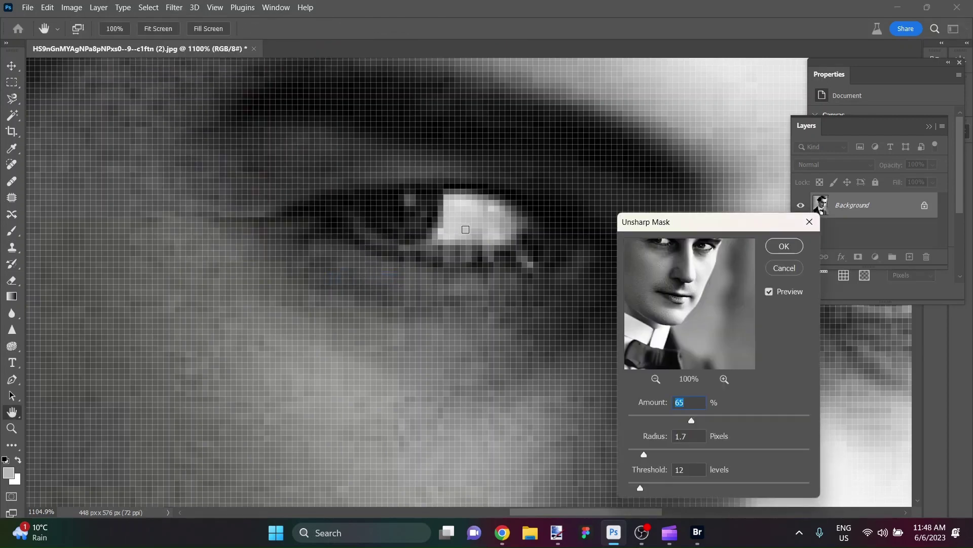
Check the eye at 500% in the filter preview, set the Unsharp Mask amount to 55%, and apply the filter
drag(688, 271, 700, 301)
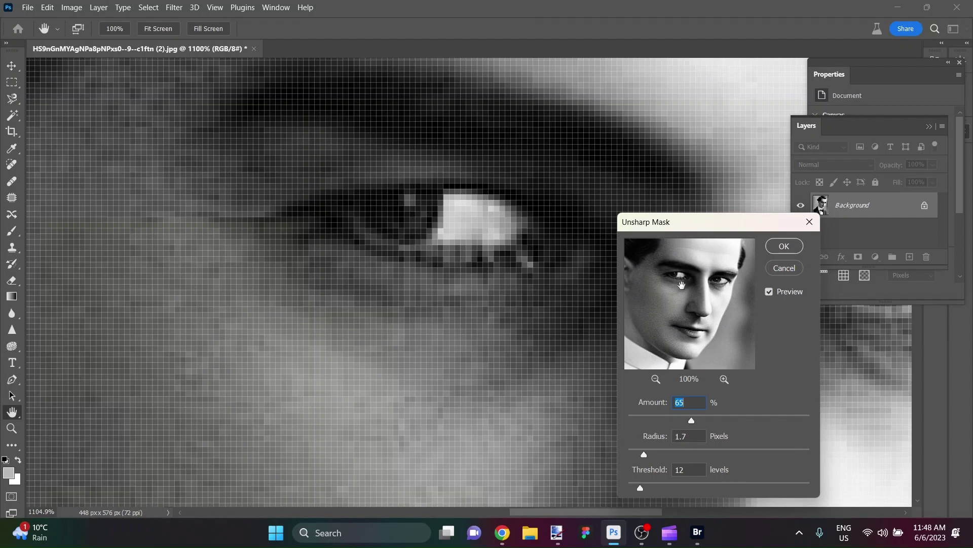
click(724, 379)
click(724, 379)
drag(675, 258, 691, 351)
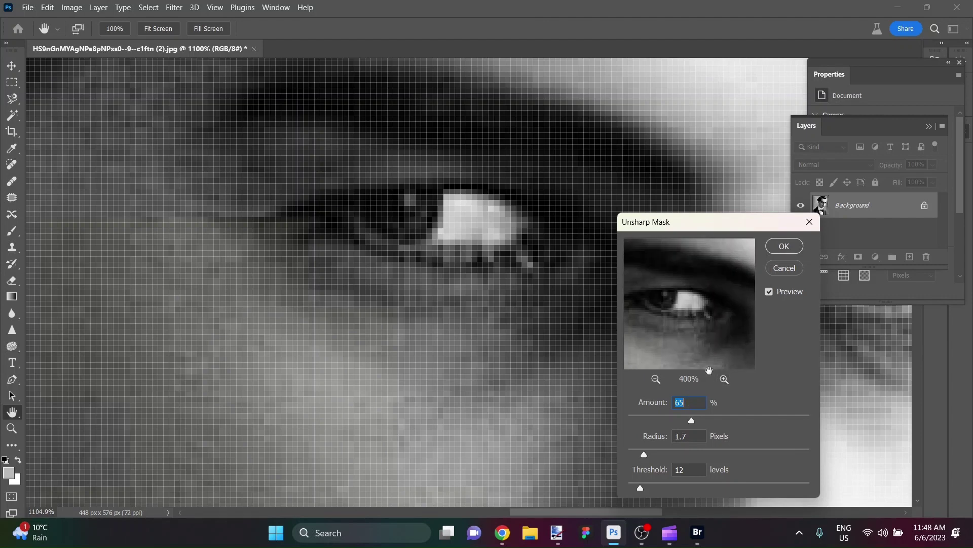
click(724, 379)
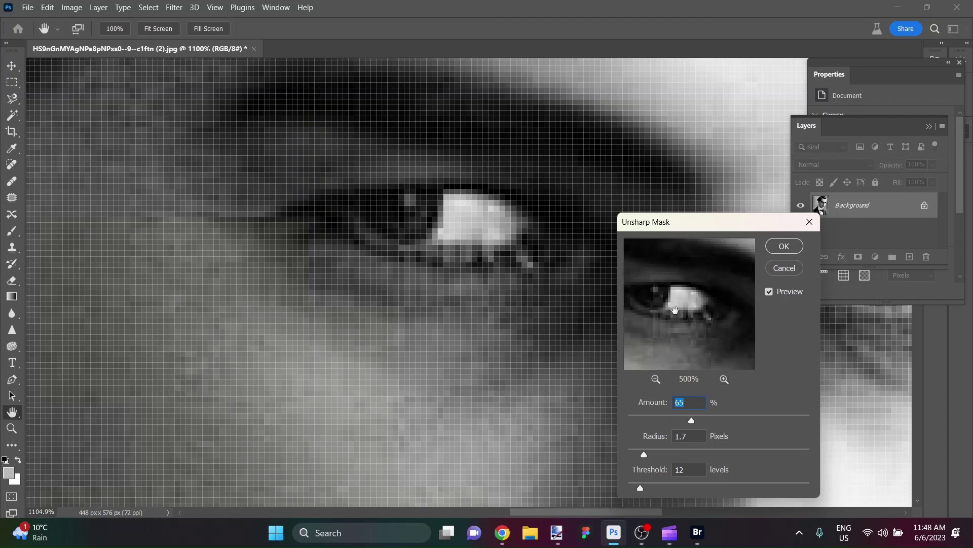
drag(684, 320, 705, 320)
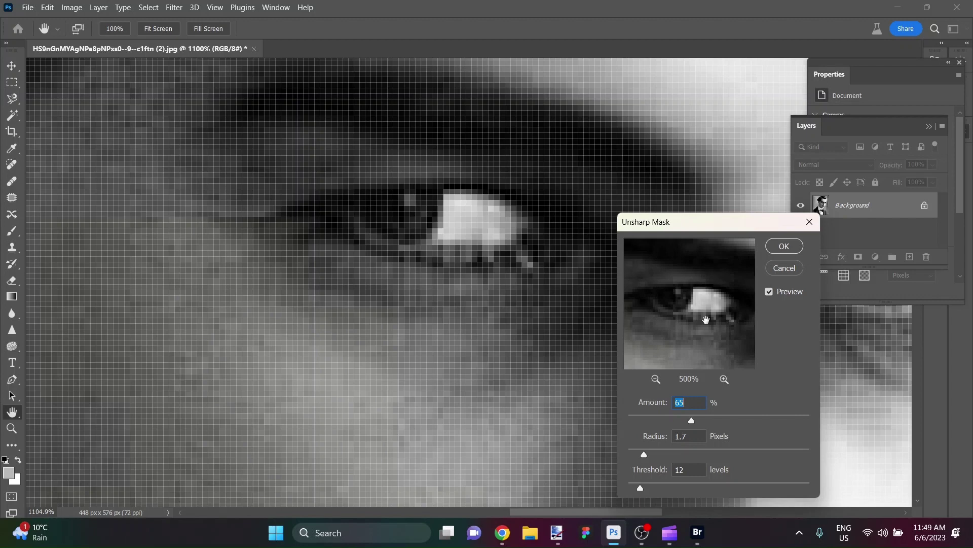
click(709, 330)
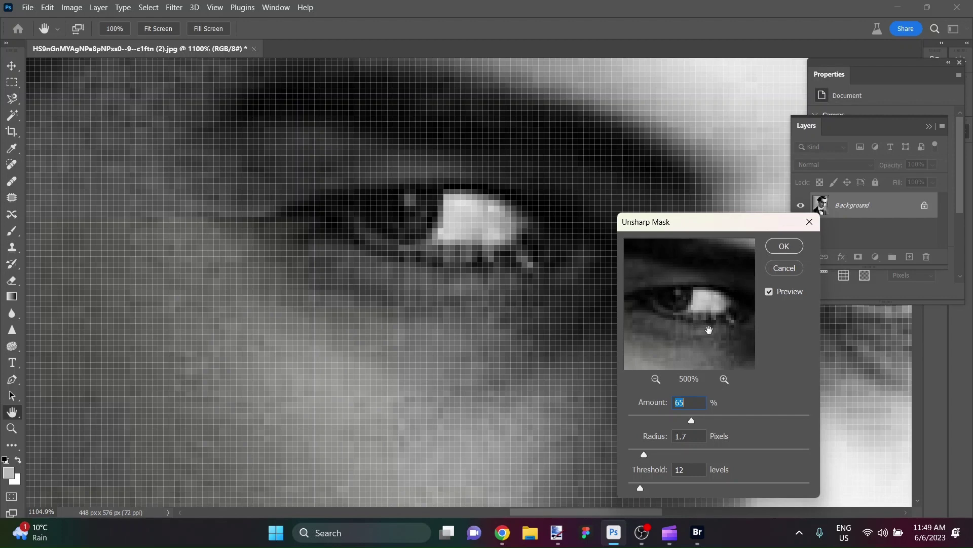
drag(715, 355, 695, 340)
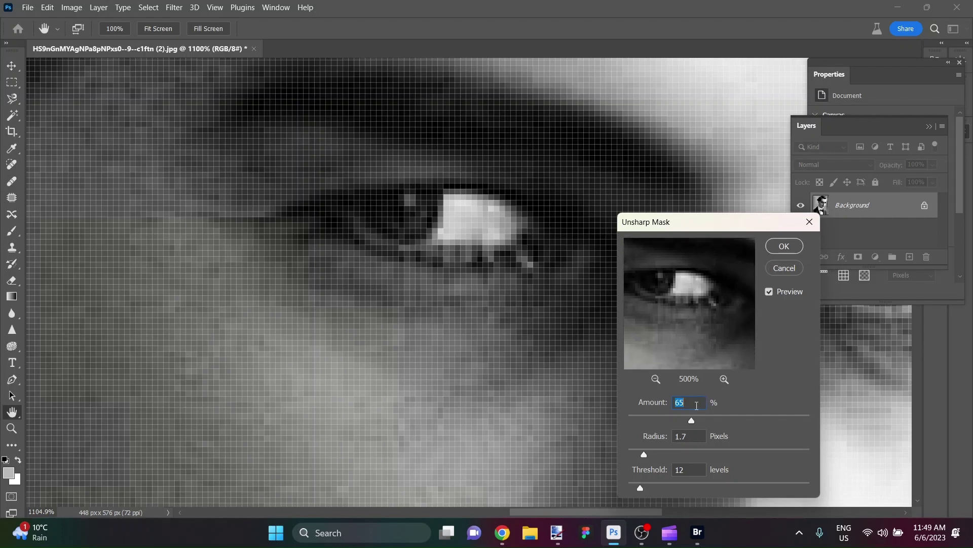
drag(692, 425, 683, 425)
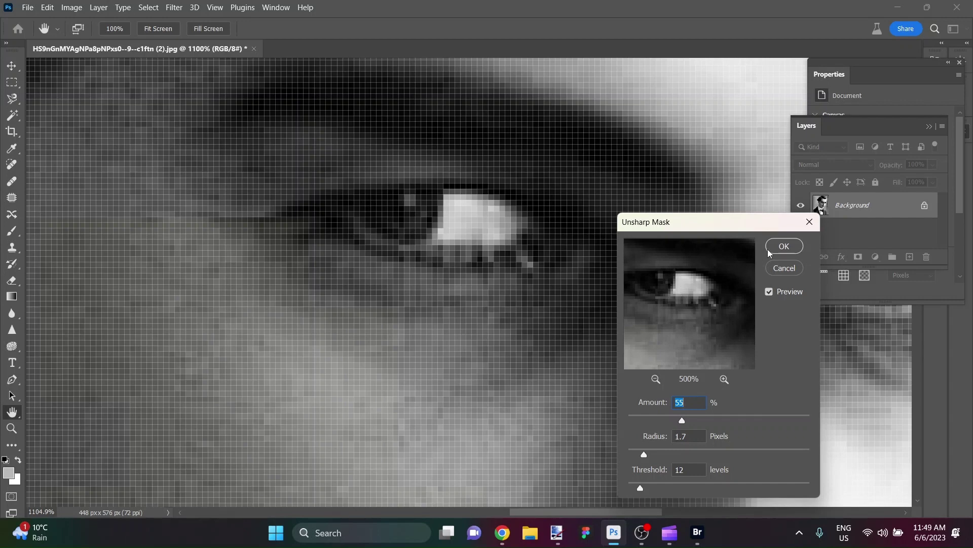
click(781, 247)
key(m)
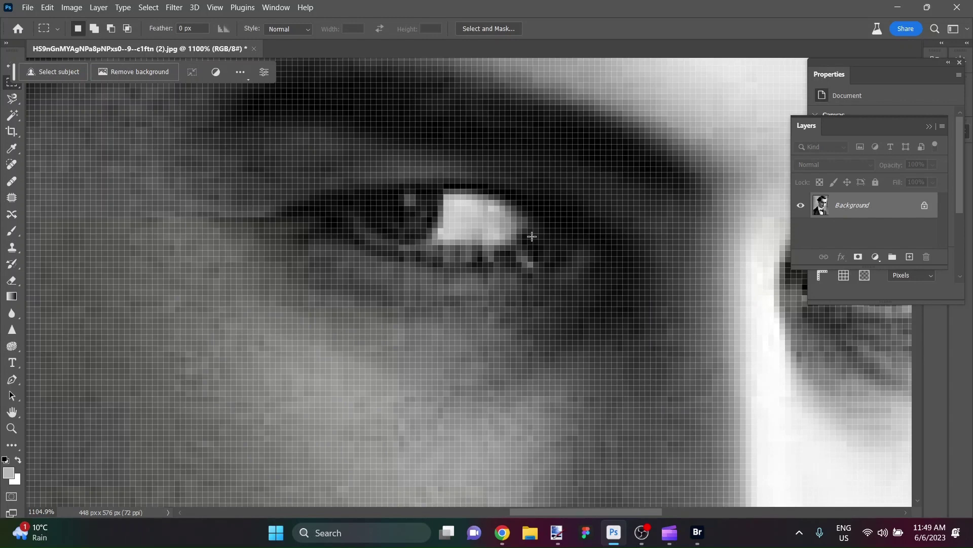
Extend the canvas to about 734 x 600 px with the Crop tool, adding blank space on both sides and above the portrait
key(ctrl+0)
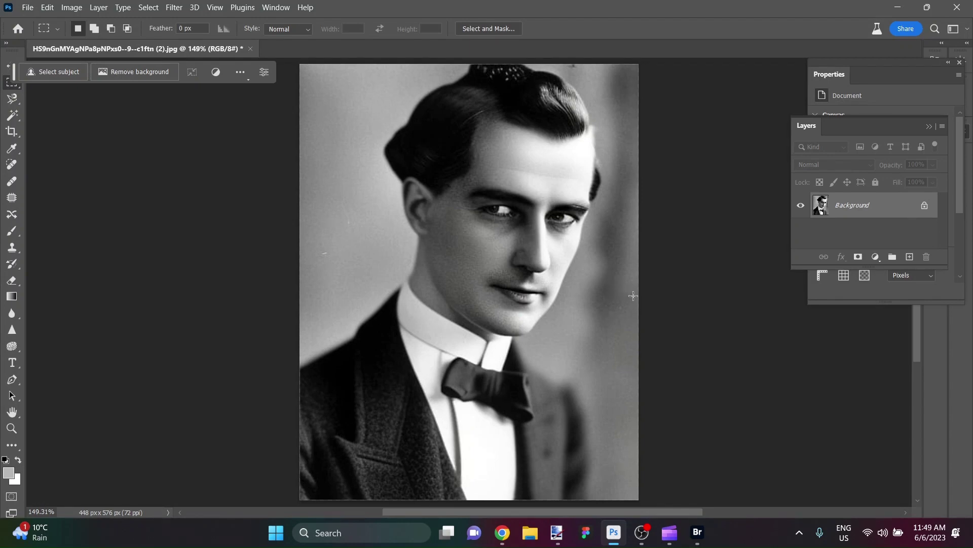
scroll(590, 278, down, 4)
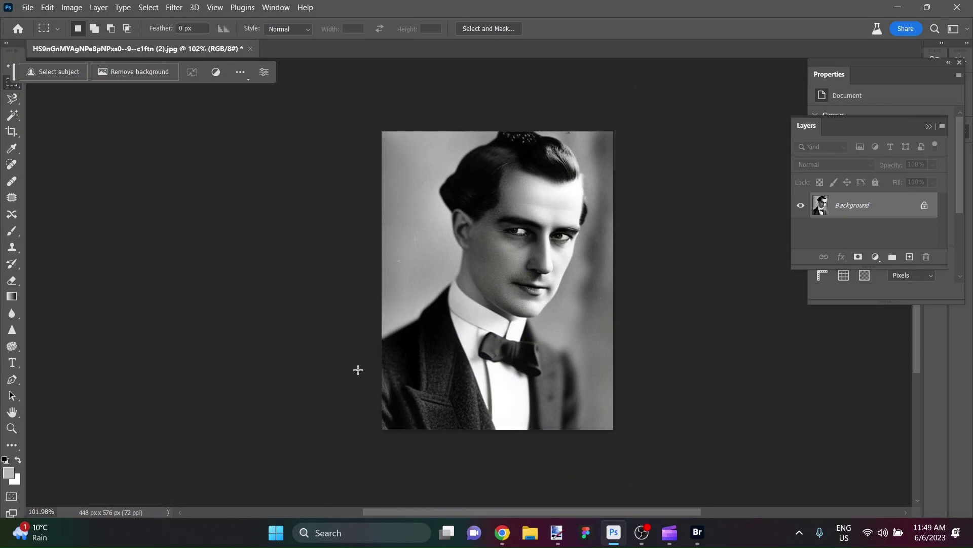
key(c)
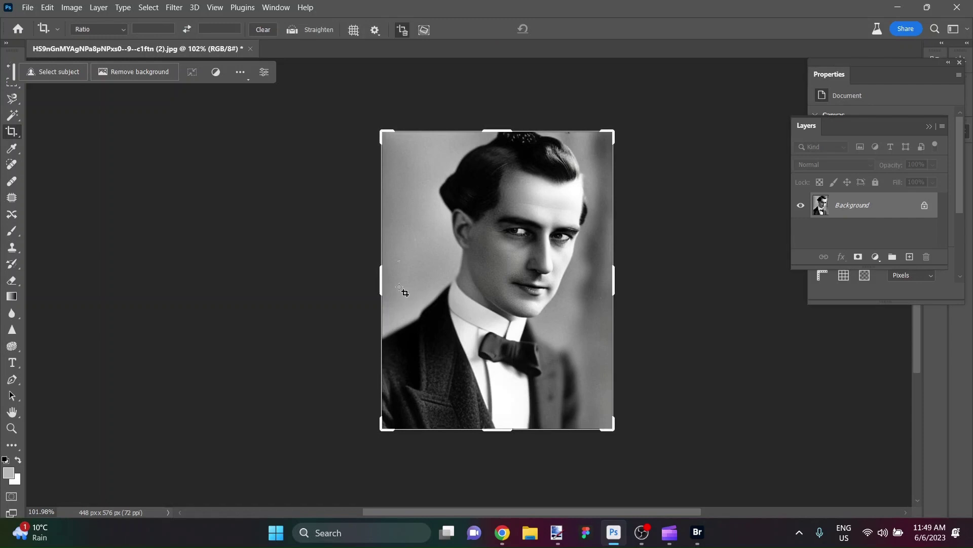
drag(381, 286, 356, 286)
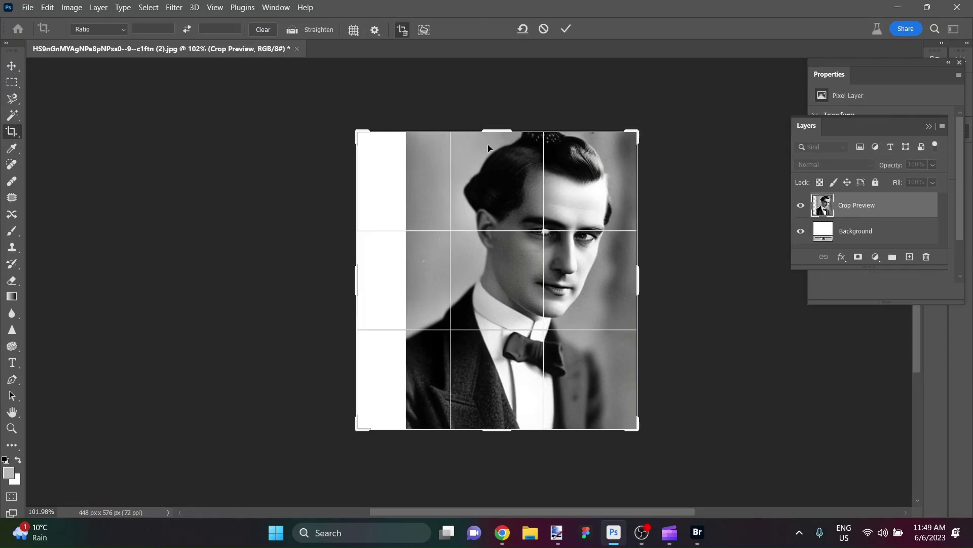
drag(496, 129, 496, 118)
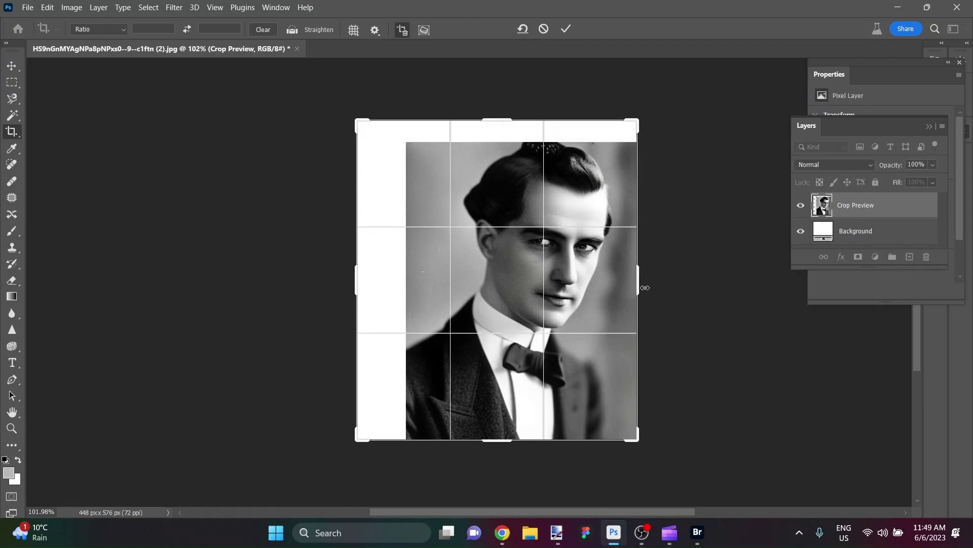
drag(643, 288, 693, 290)
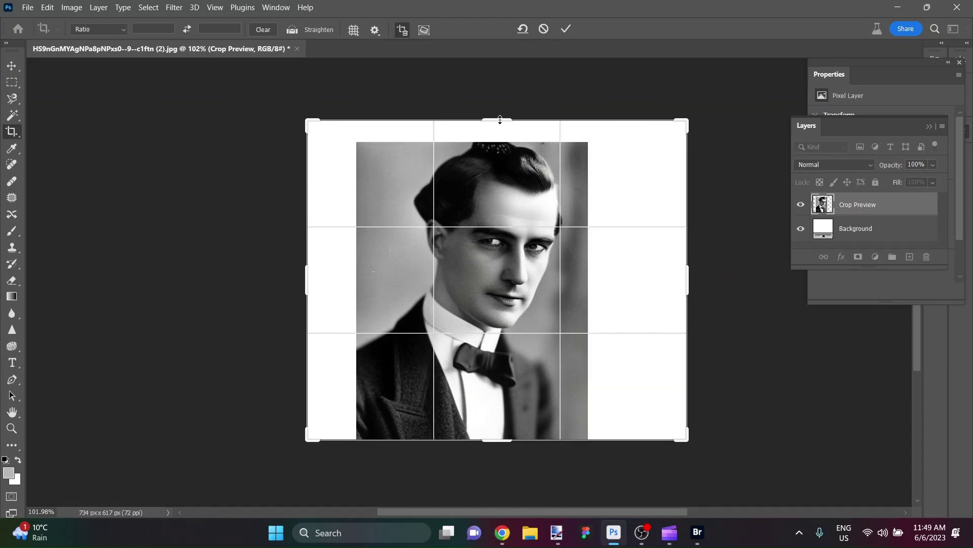
drag(498, 120, 500, 125)
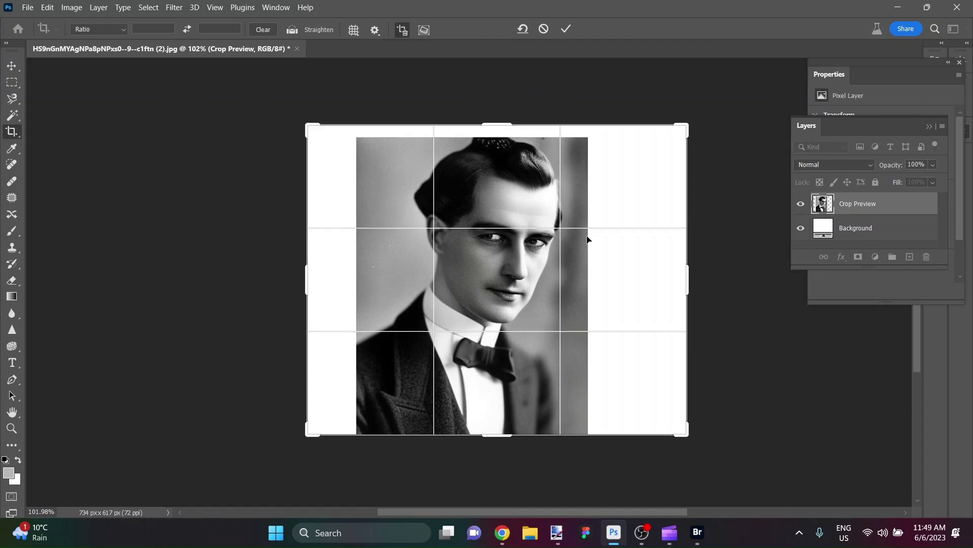
click(564, 31)
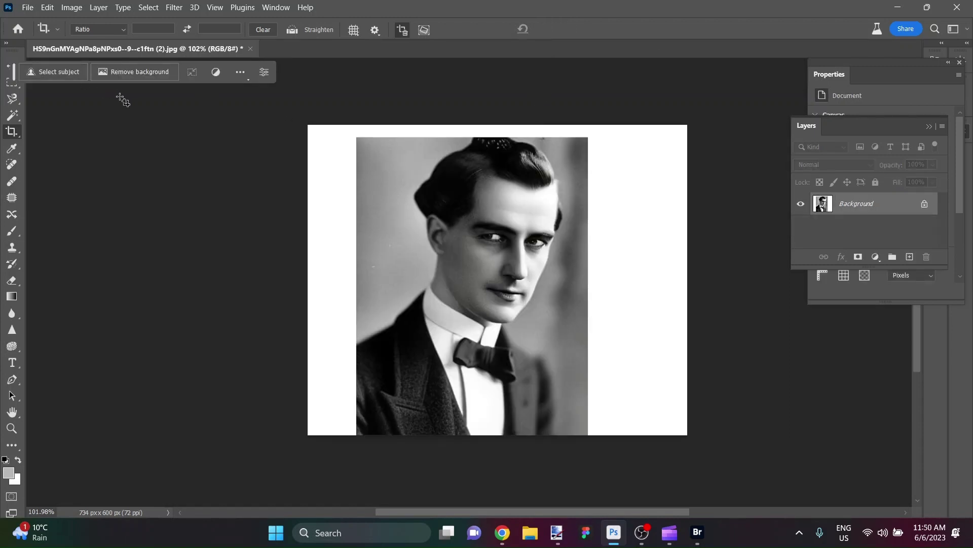
Make a rectangular marquee selection over the portrait, keeping its borders slightly inside the photo's top and side edges
key(m)
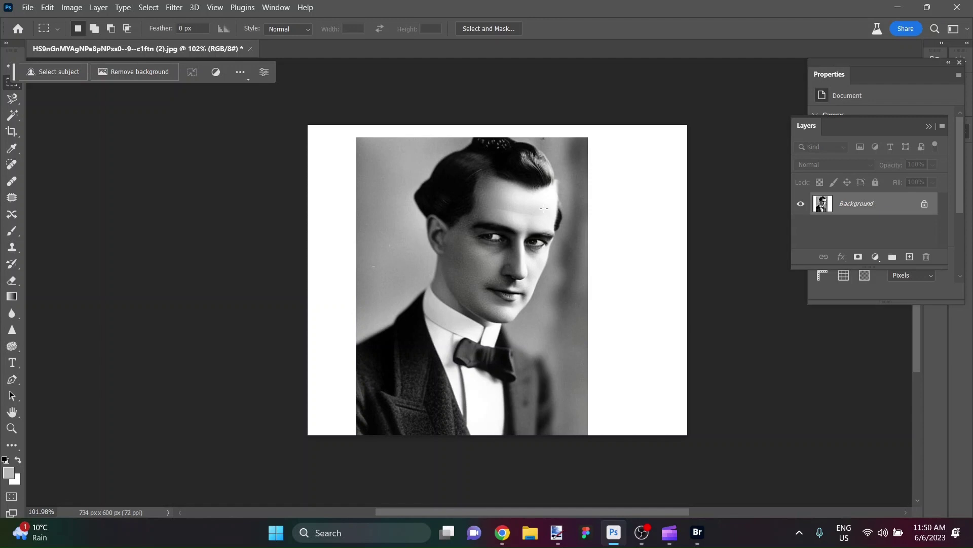
scroll(576, 325, up, 4)
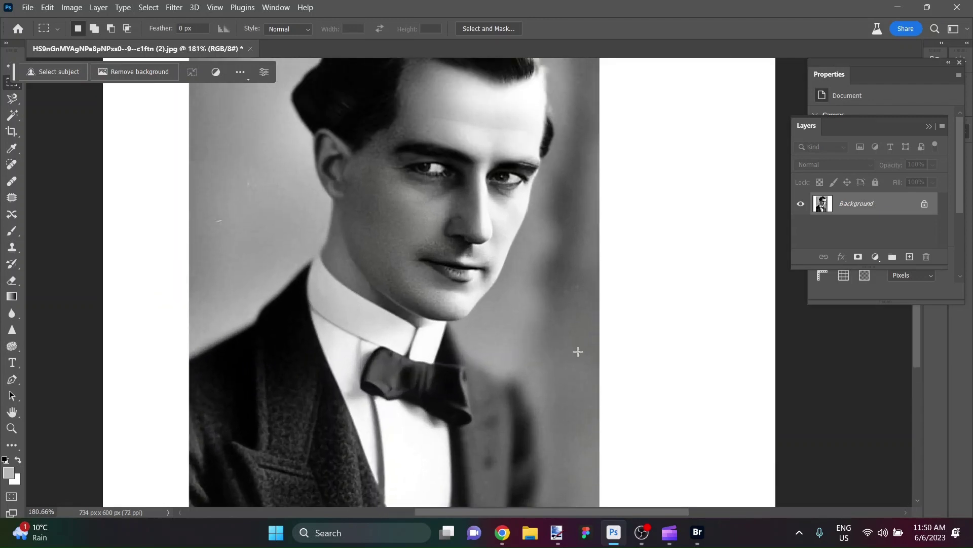
scroll(578, 352, up, 5)
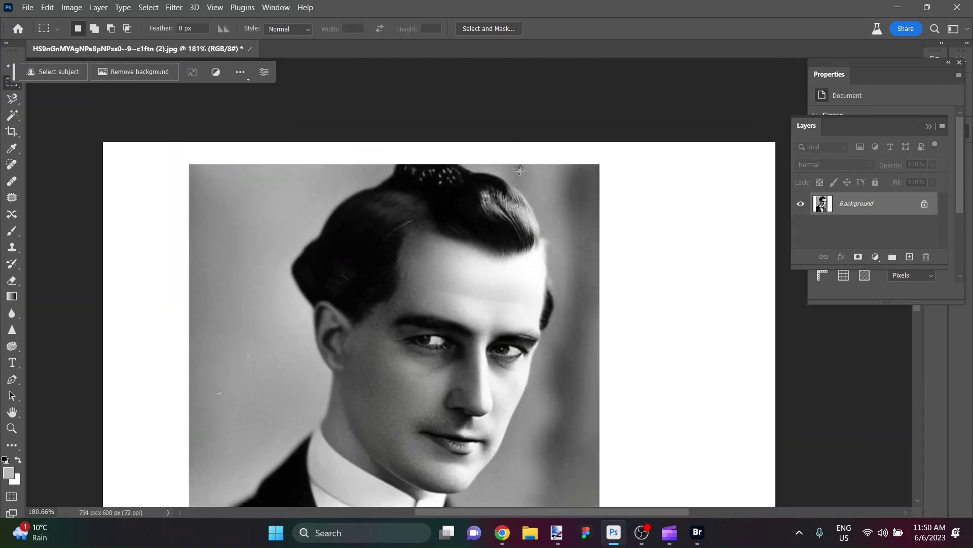
scroll(520, 168, up, 6)
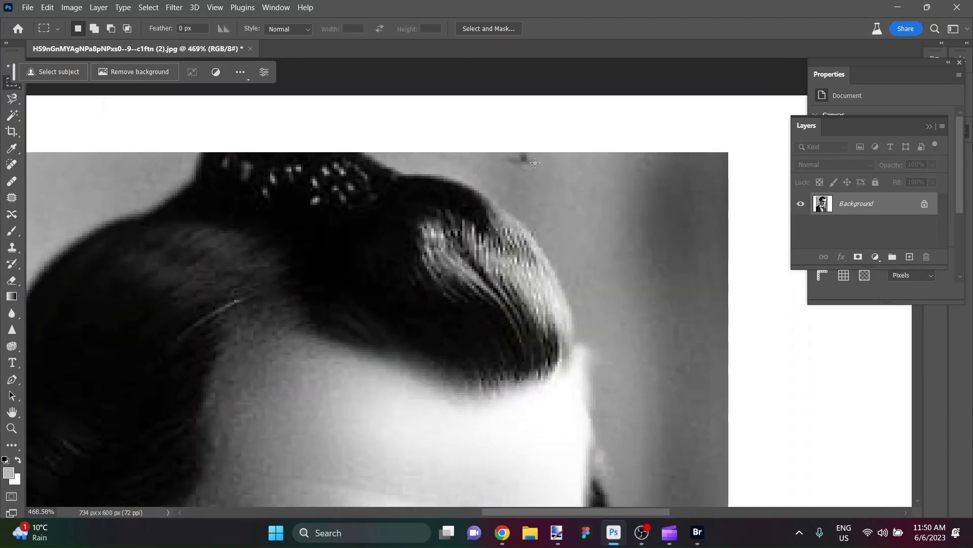
scroll(316, 187, down, 6)
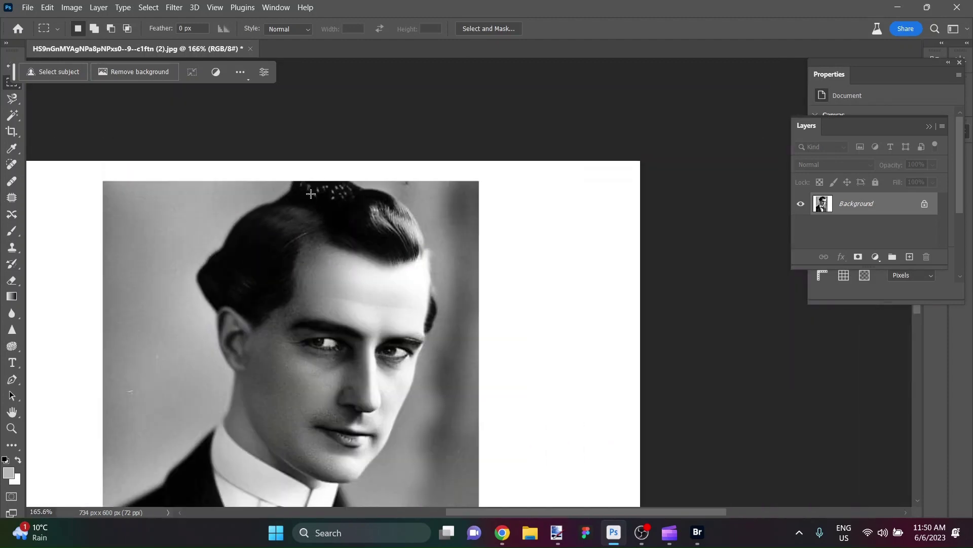
scroll(311, 194, down, 4)
scroll(306, 204, up, 1)
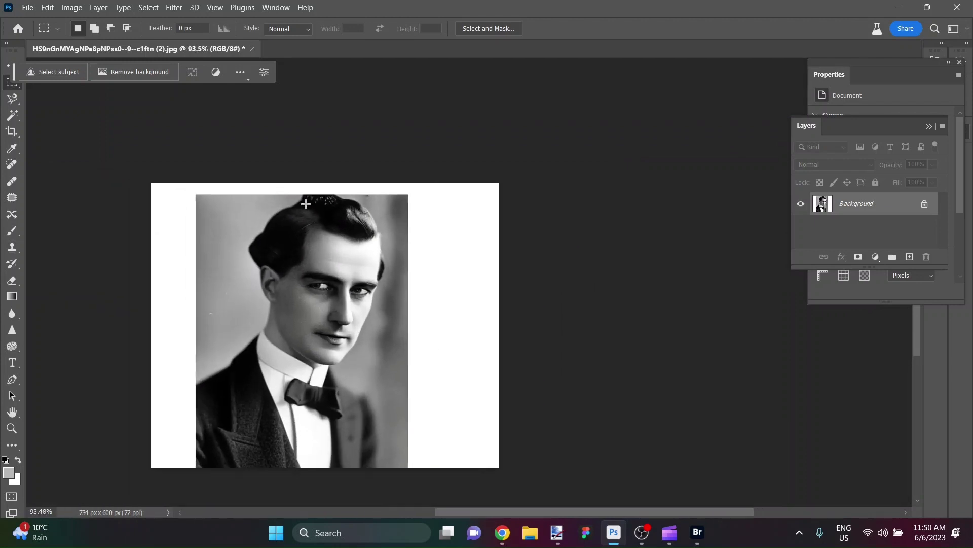
scroll(309, 206, down, 1)
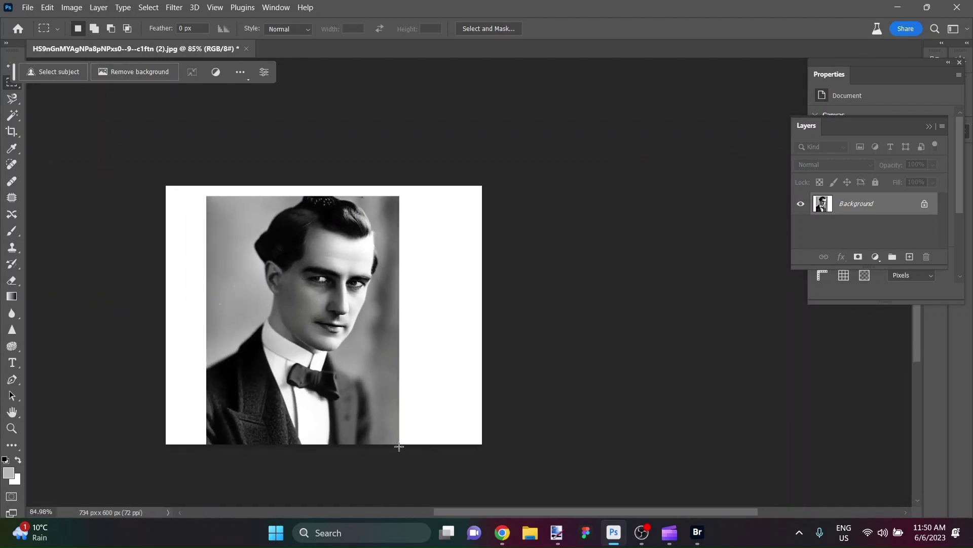
scroll(398, 445, up, 2)
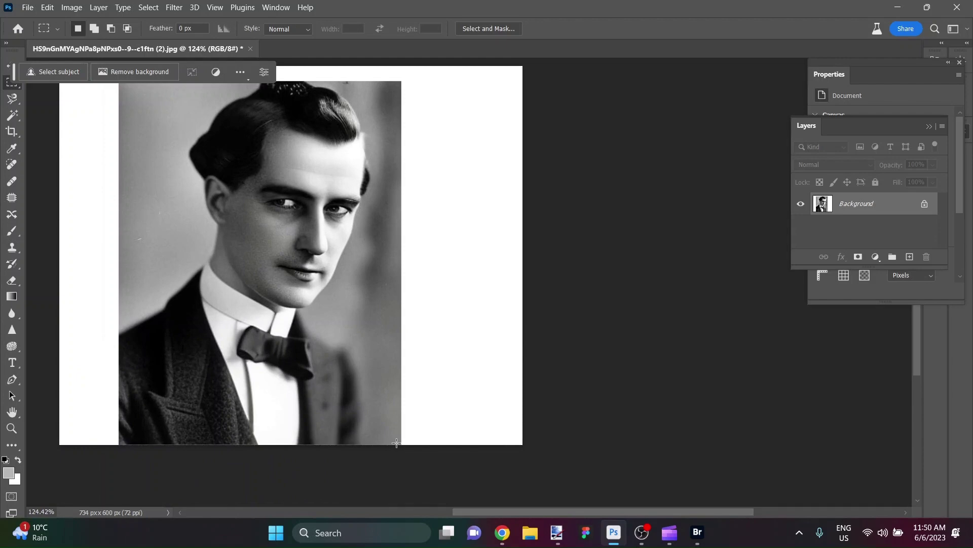
drag(396, 442, 126, 86)
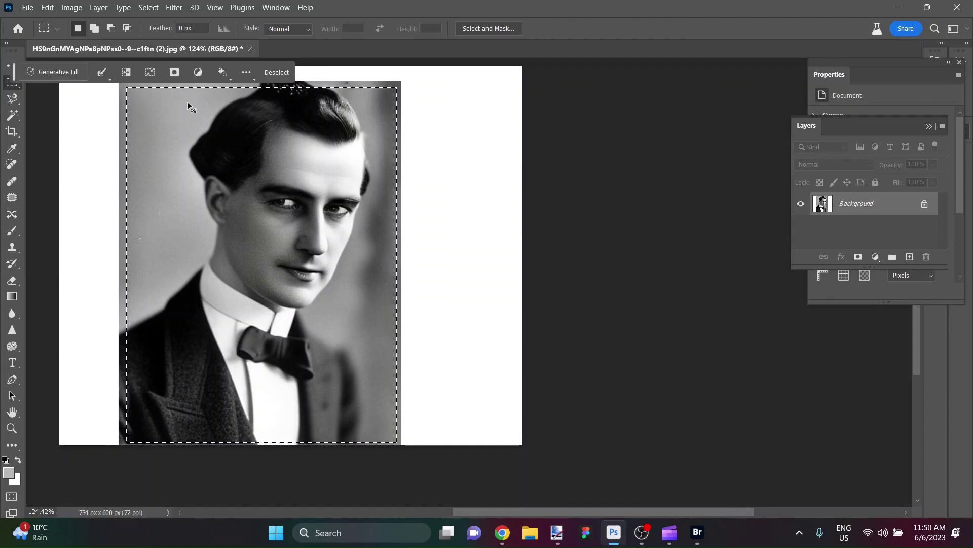
Invert the marquee selection and fill the blank surroundings with Generative Fill, leaving the prompt empty
key(ctrl+0)
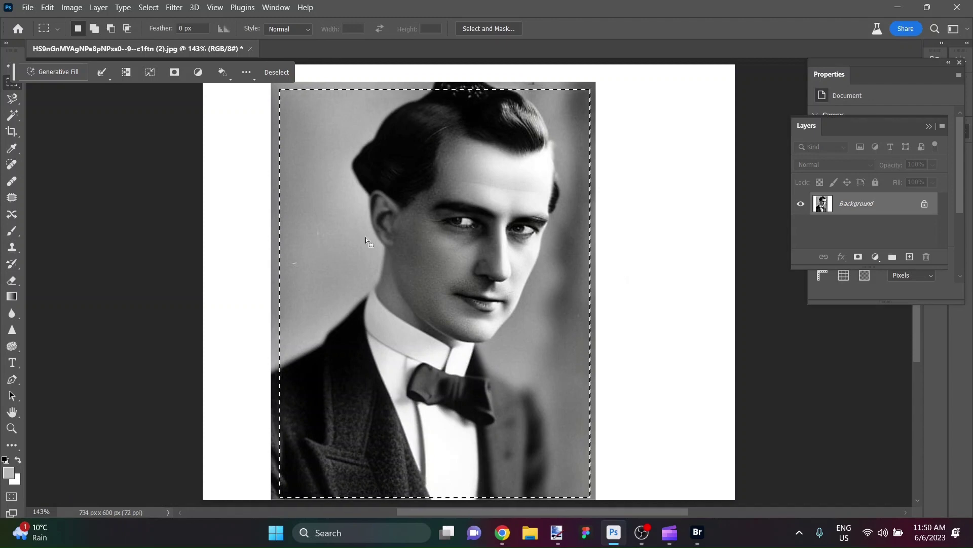
click(124, 71)
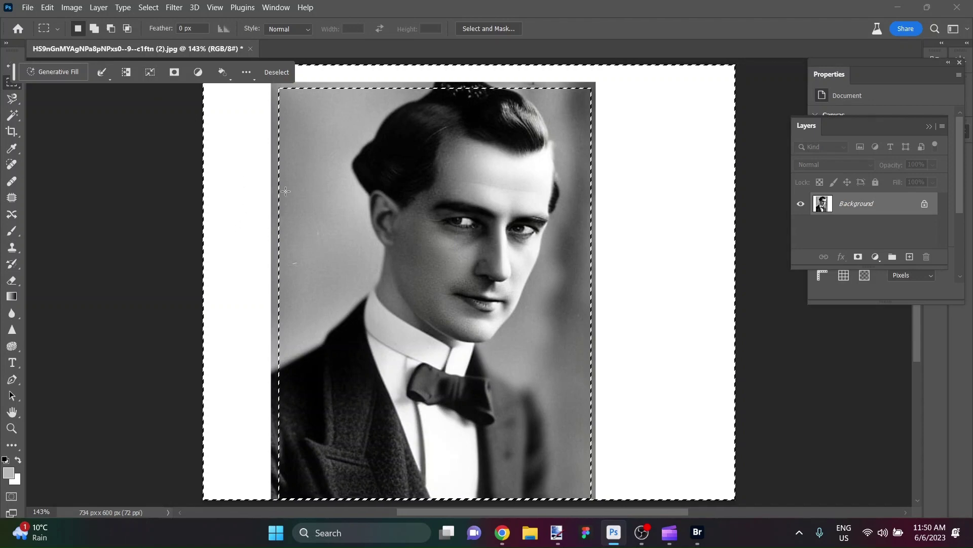
click(60, 71)
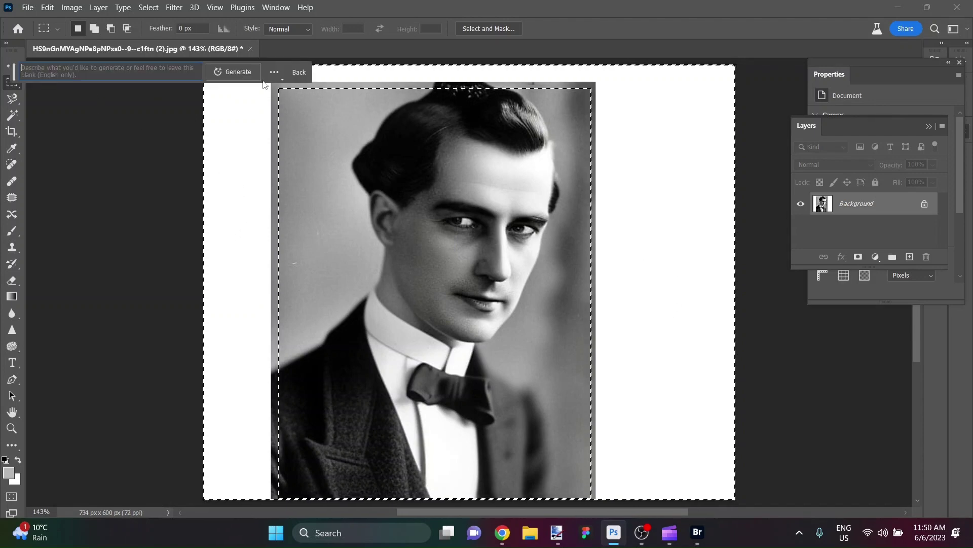
click(241, 71)
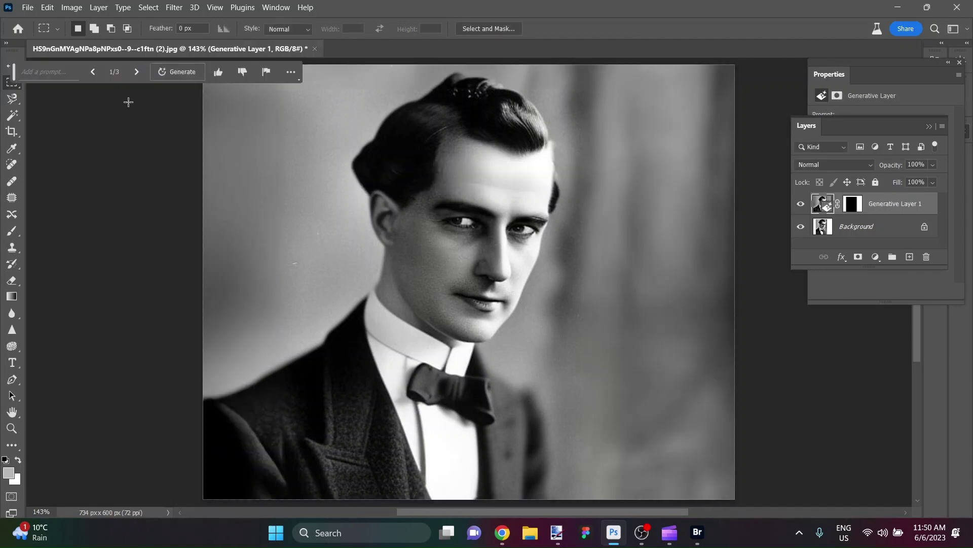
Go through the generated variations of the extended surroundings and keep the third one
click(136, 73)
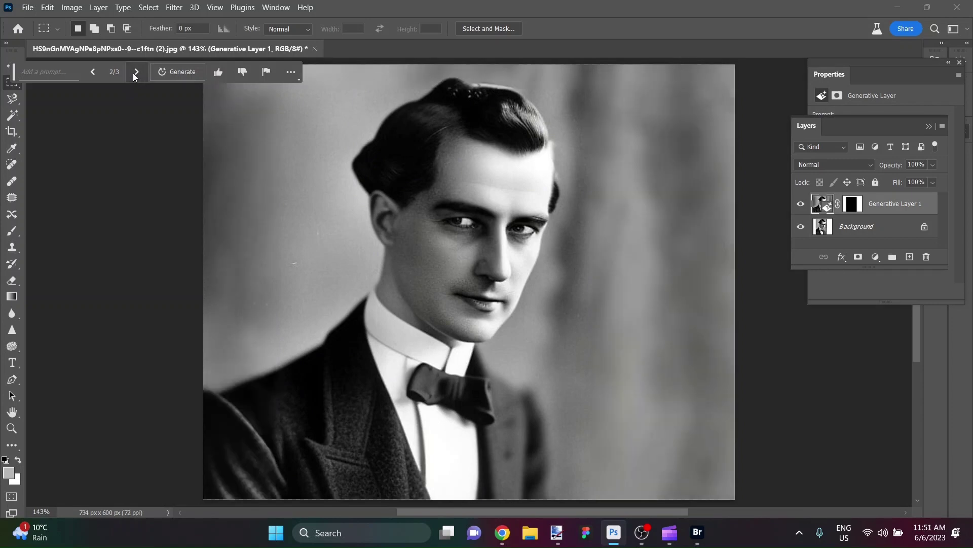
click(136, 73)
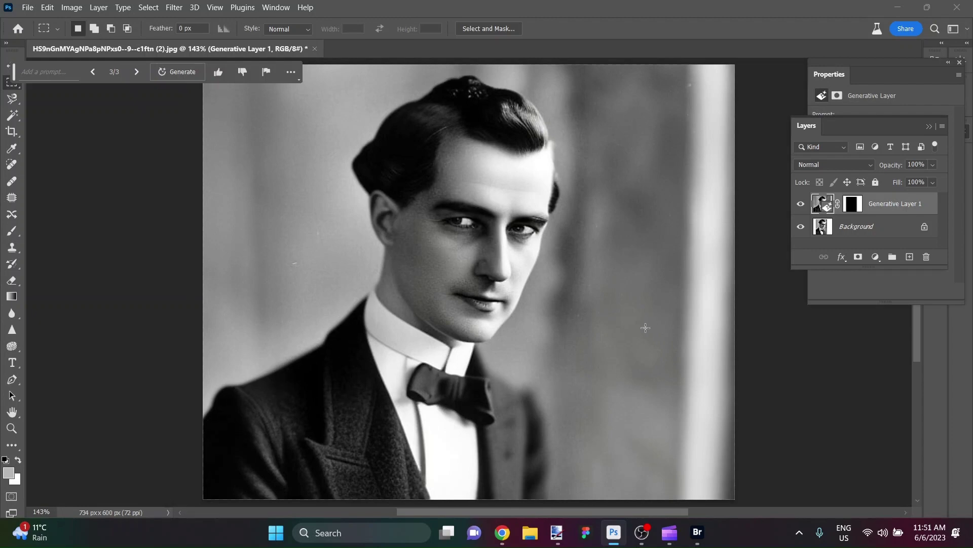
scroll(554, 297, down, 3)
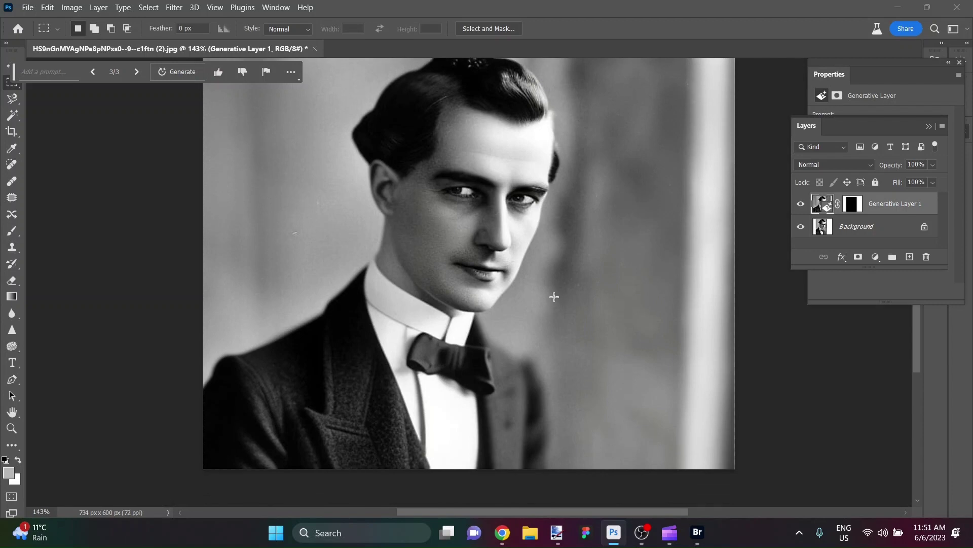
Enlarge the canvas to 800 x 1200 pixels, anchored at the top centre so the blank space extends below the portrait
key(ctrl+alt+c)
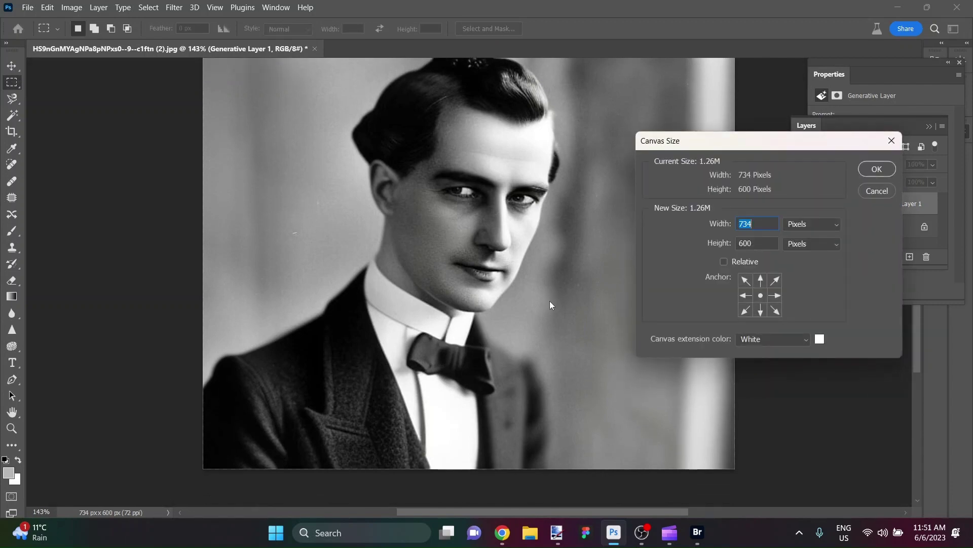
text(800)
key(Tab)
text(12)
click(761, 281)
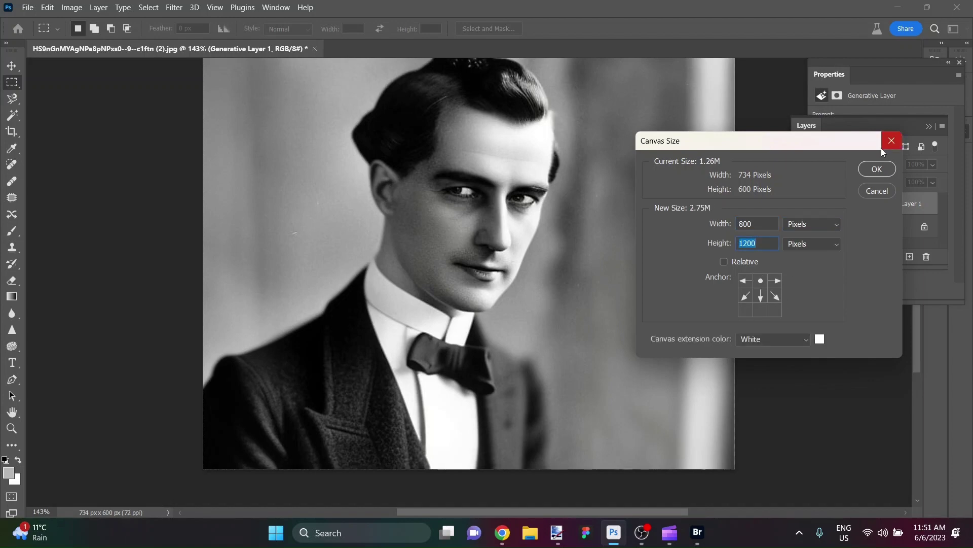
click(877, 169)
key(ctrl+0)
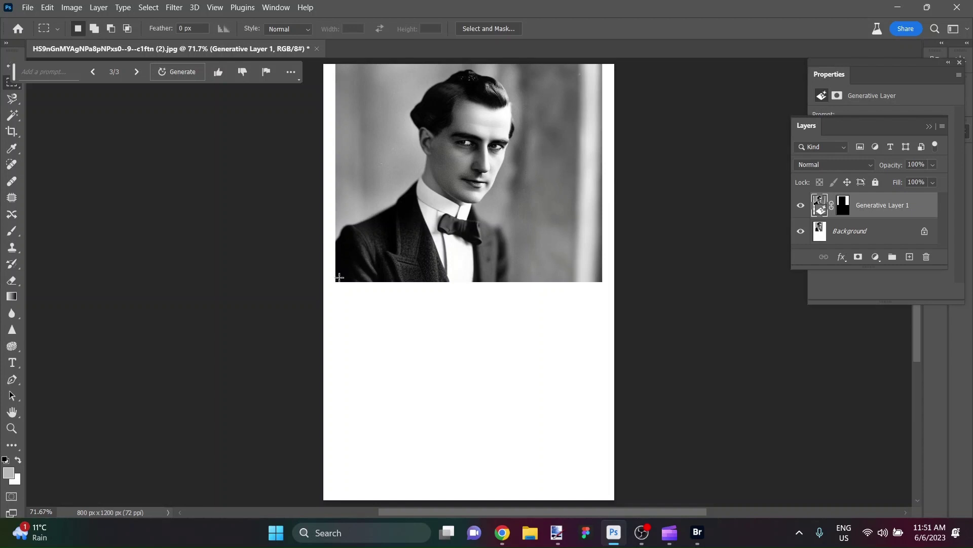
Select a rectangle just inside the photo around the man, invert the selection, and run Generative Fill with an empty prompt
drag(341, 278, 521, 67)
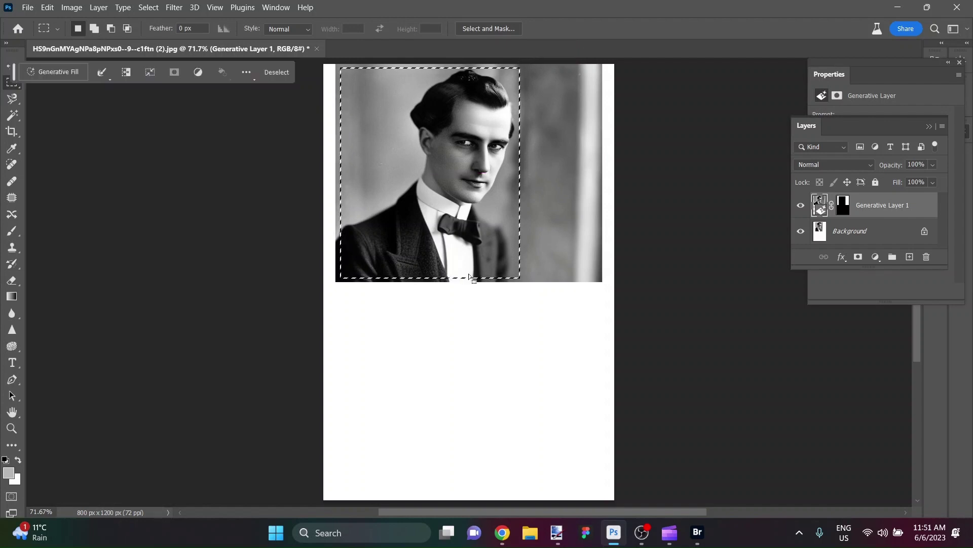
click(128, 75)
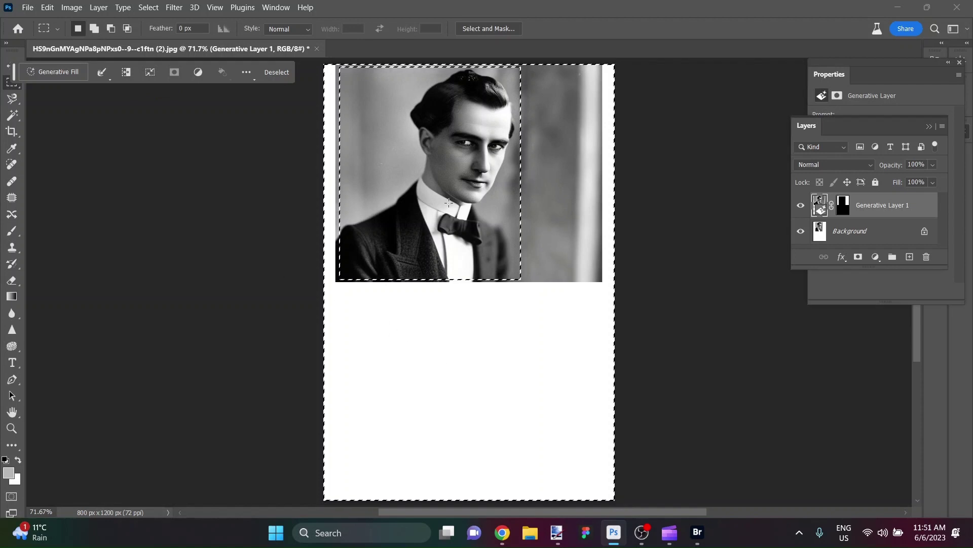
click(69, 72)
click(228, 72)
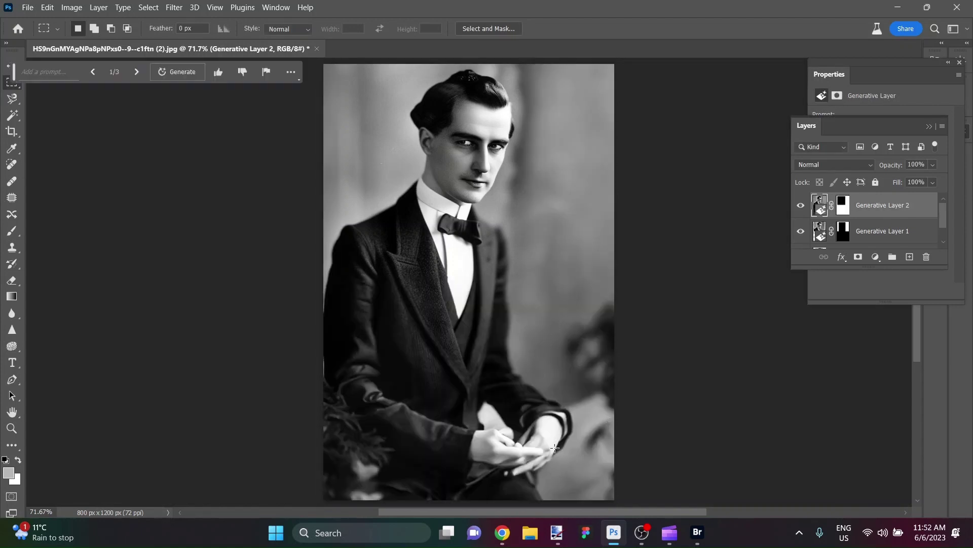
Compare the first two generated body variations, examining the hands, keep the second one, and flatten the image into one background layer
scroll(528, 465, up, 5)
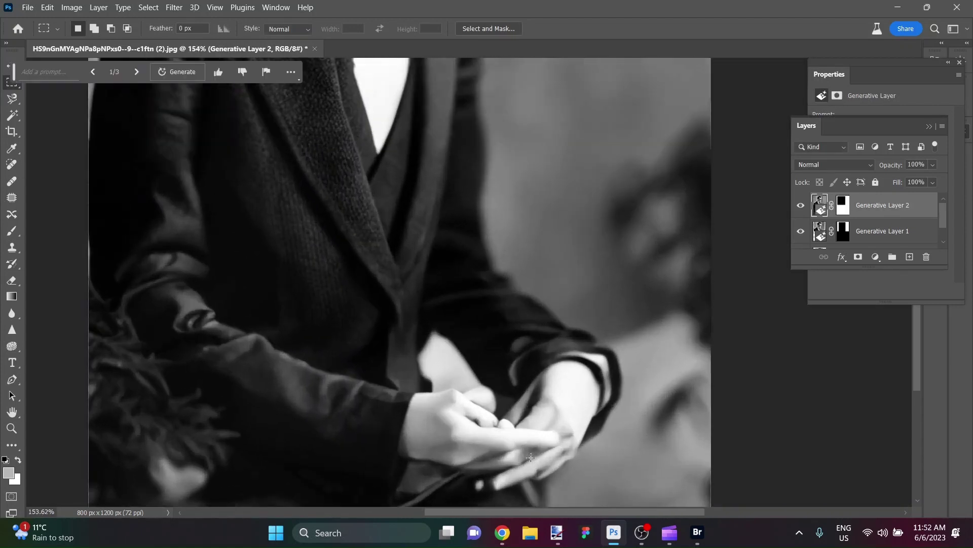
scroll(529, 448, down, 5)
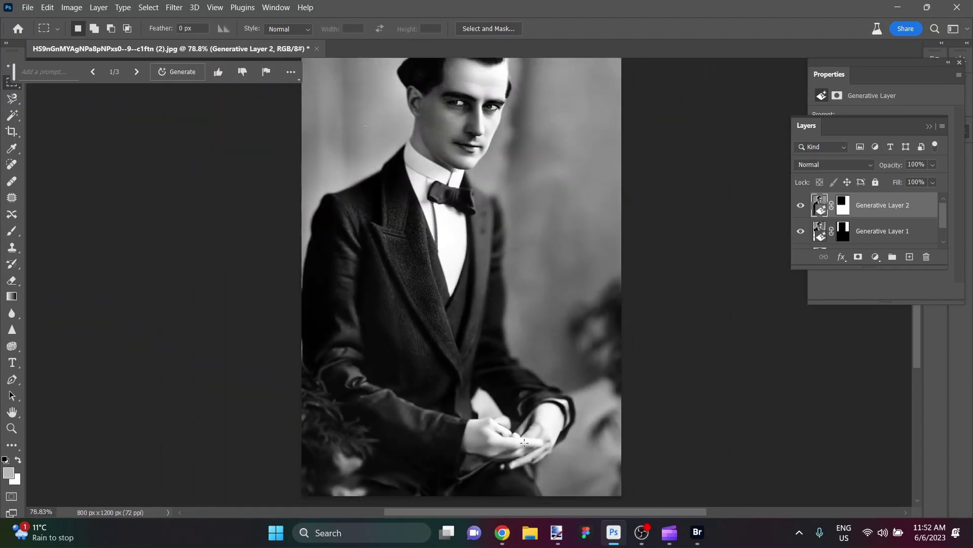
click(136, 75)
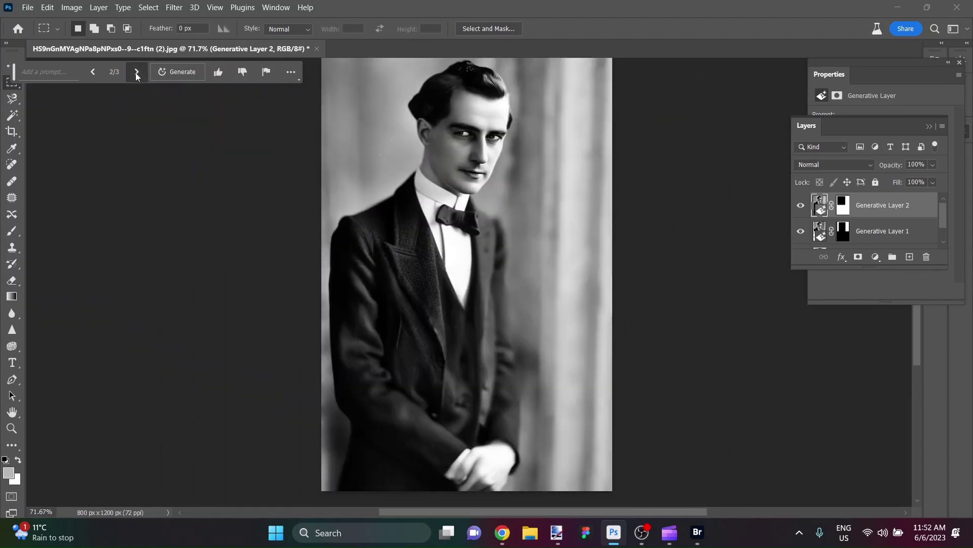
click(99, 78)
scroll(533, 463, up, 3)
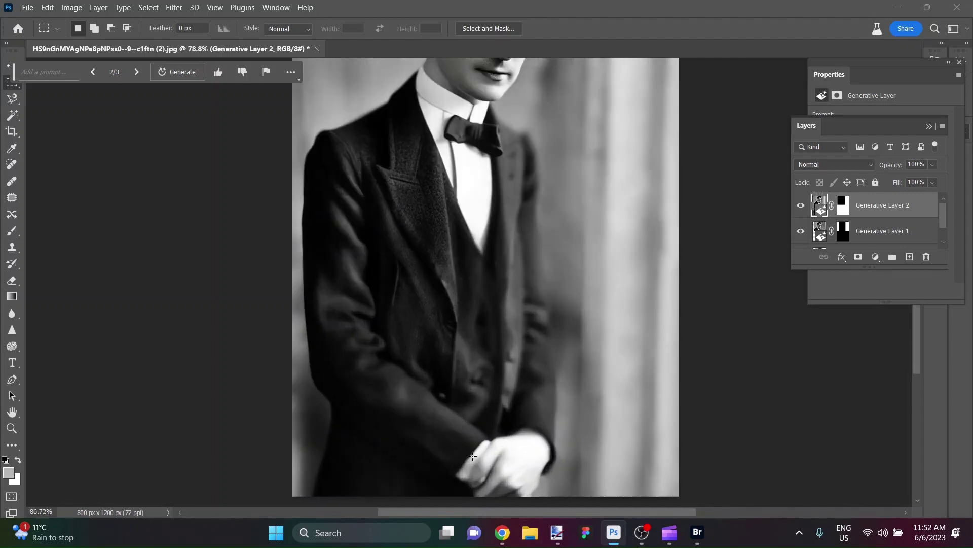
scroll(487, 431, down, 3)
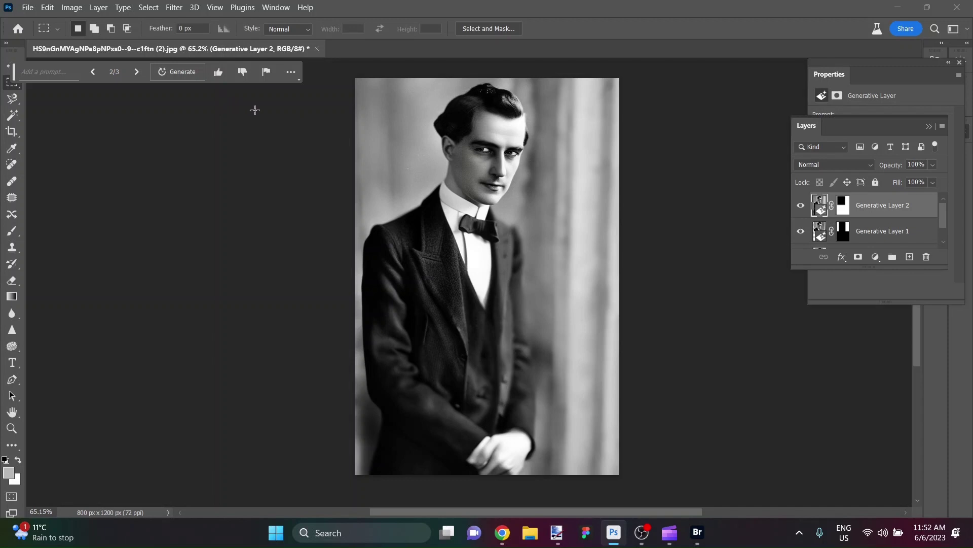
right_click(866, 206)
click(819, 424)
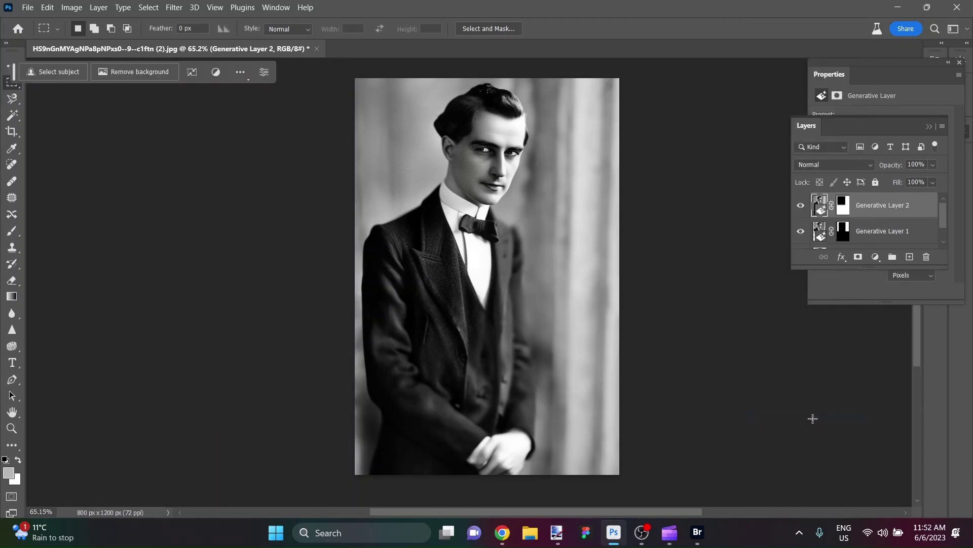
Select the man as the subject and invert the selection to cover the background around him
click(149, 7)
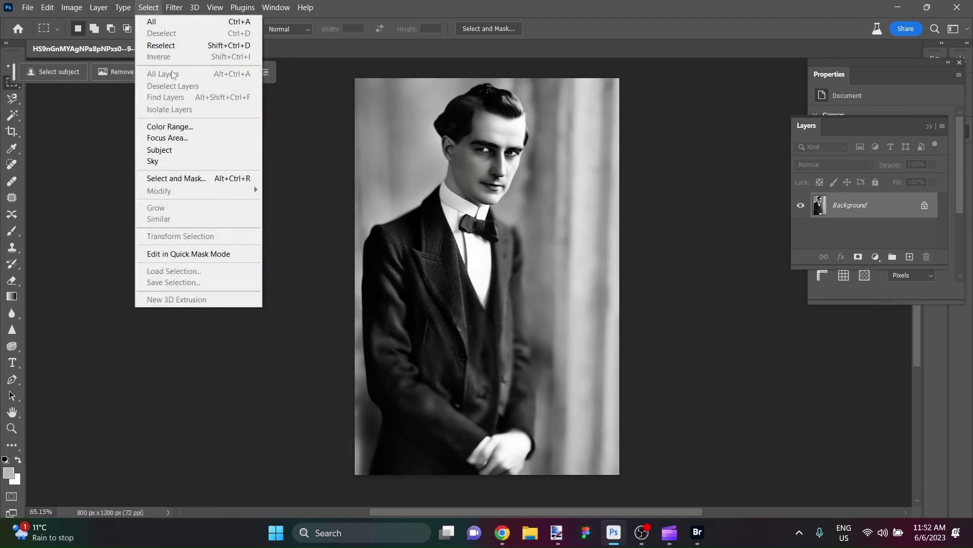
click(187, 151)
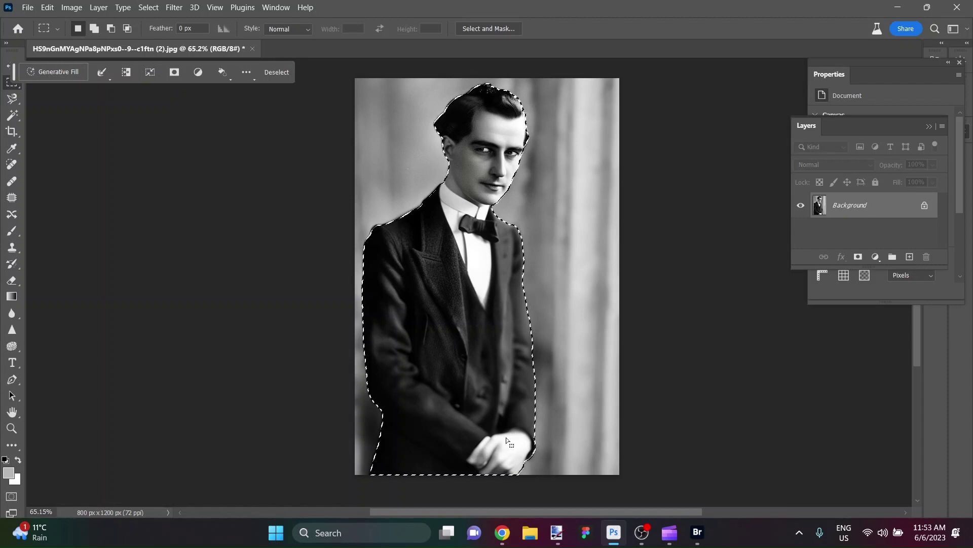
click(131, 74)
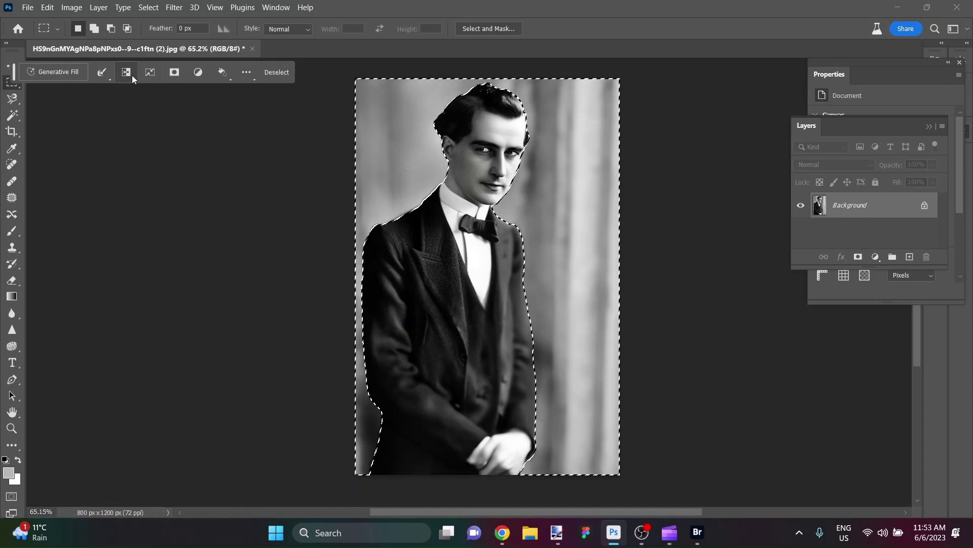
Replace the selected background using Generative Fill with the prompt "cocktail party in the background"
click(59, 74)
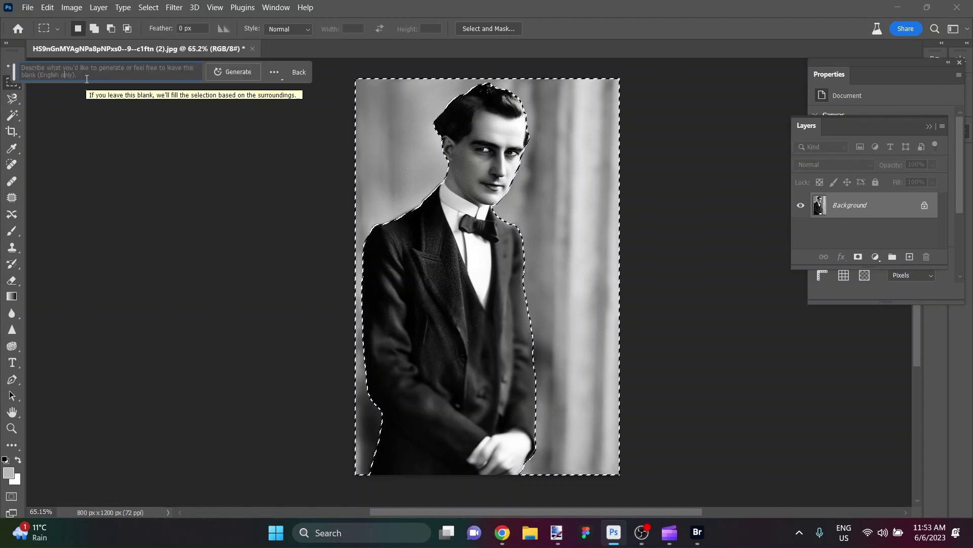
text(cockta)
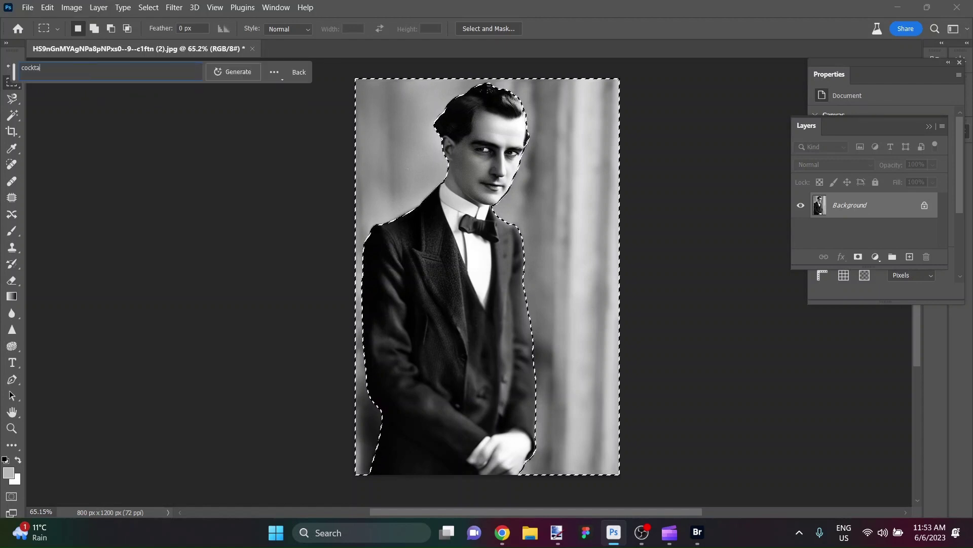
text(il party in )
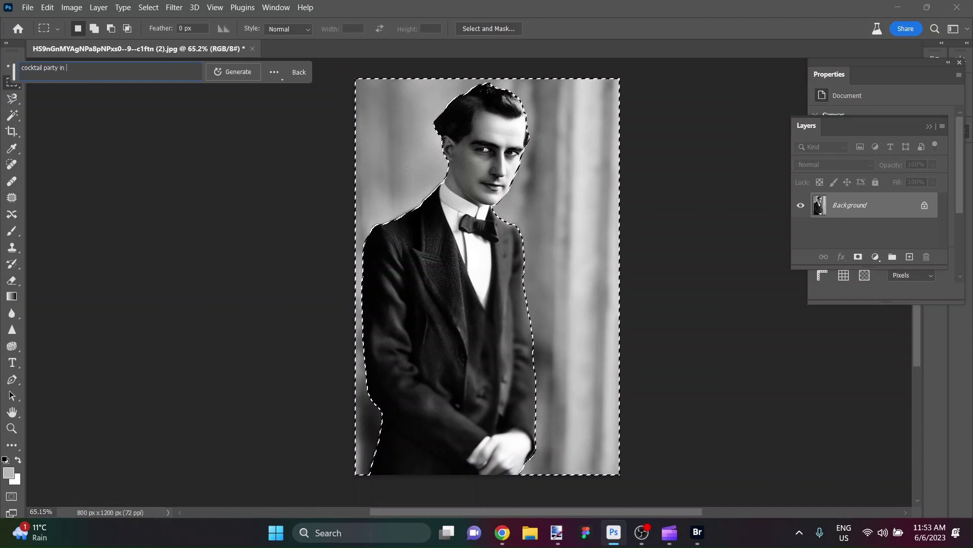
text(the background)
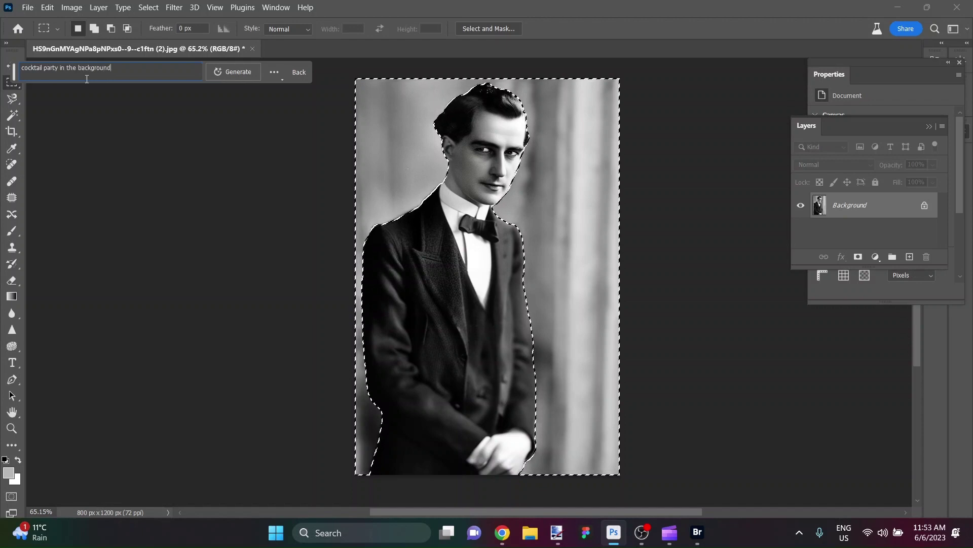
key(Return)
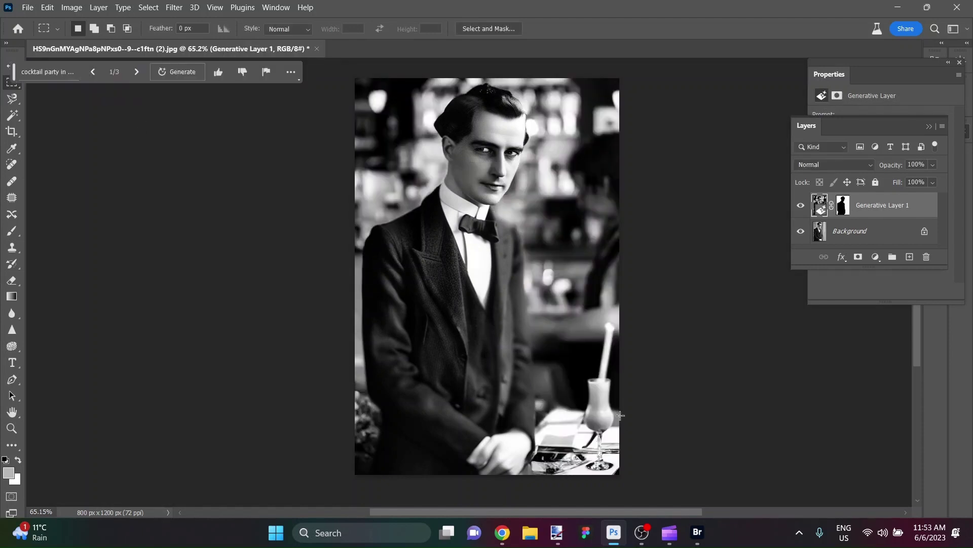
Choose the third cocktail party variation and merge the visible layers
click(136, 72)
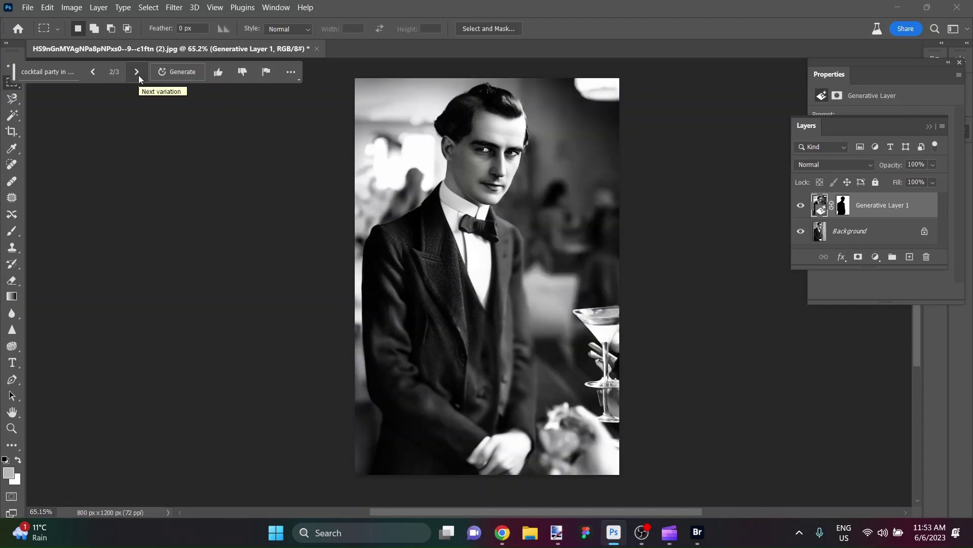
click(136, 72)
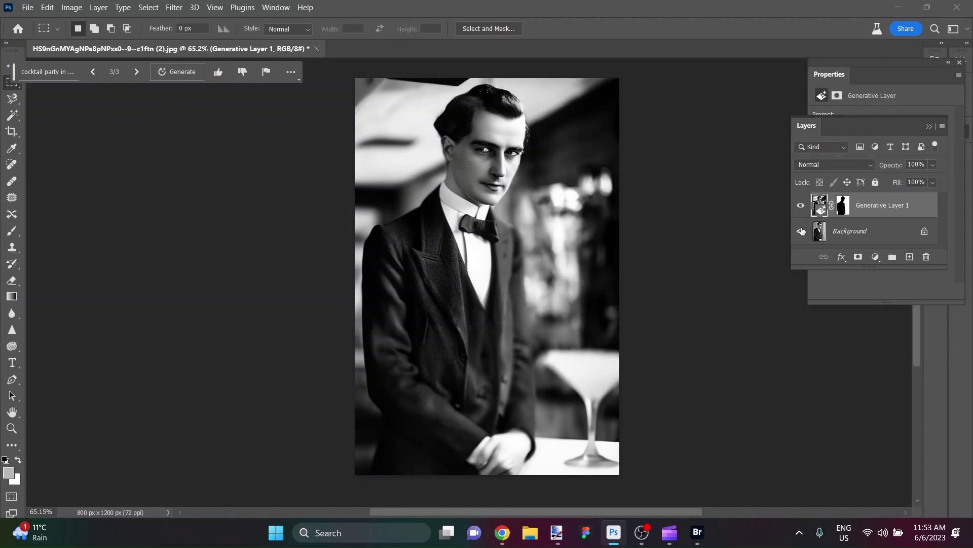
right_click(868, 216)
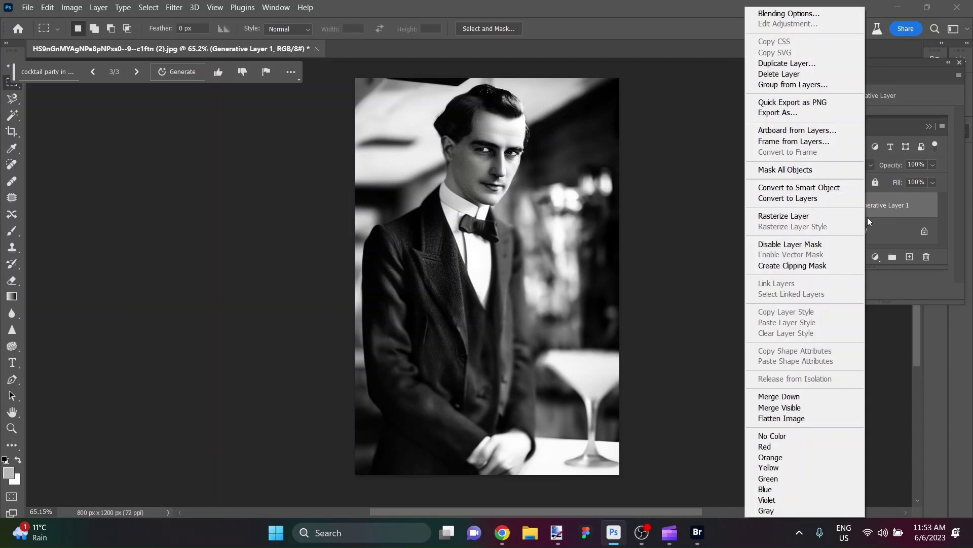
click(811, 408)
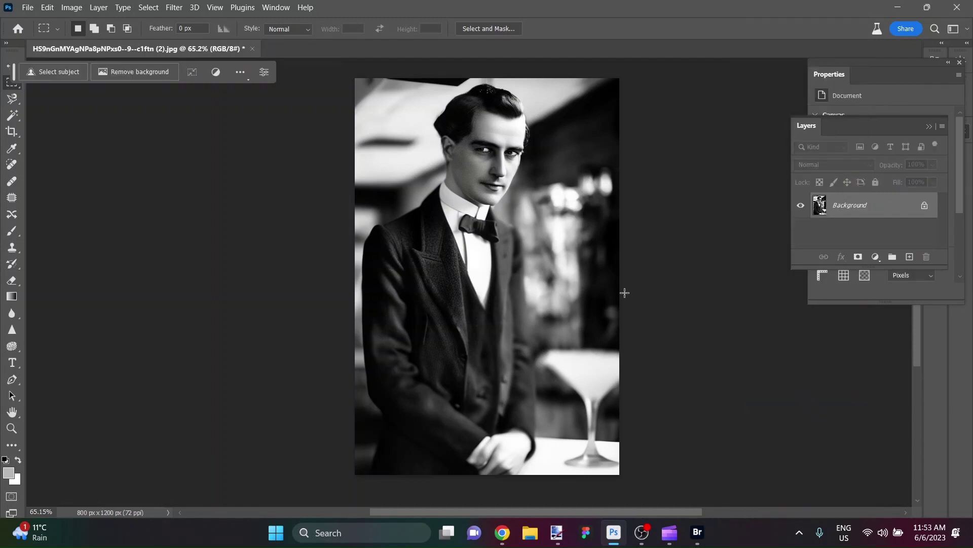
Select the area around the large cocktail glass beside the man and run Generative Fill with the prompt "remove object"
drag(644, 334, 536, 494)
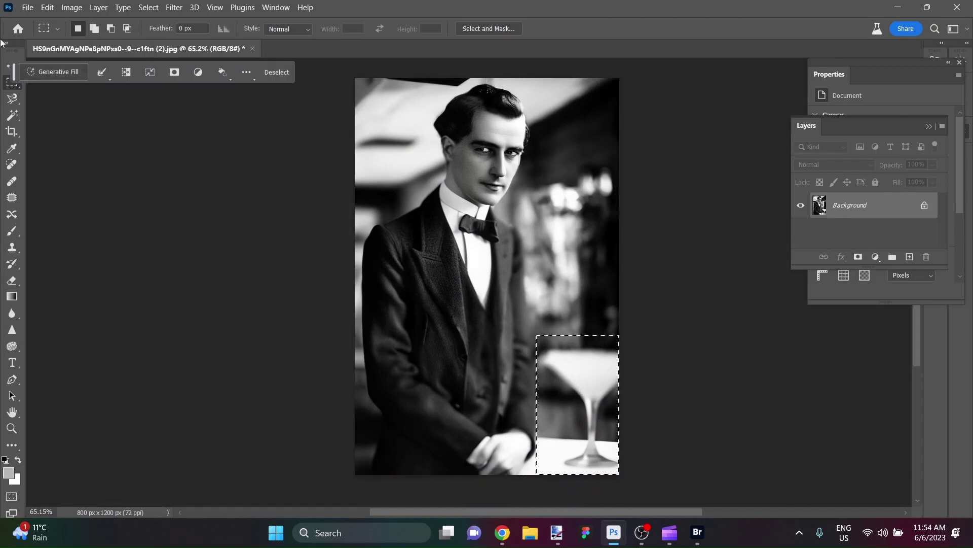
click(70, 80)
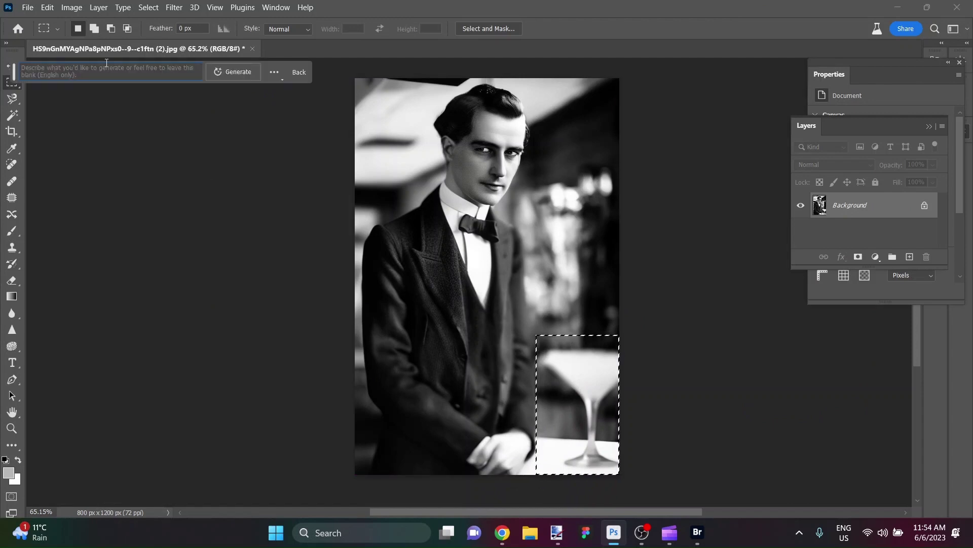
text(remove o)
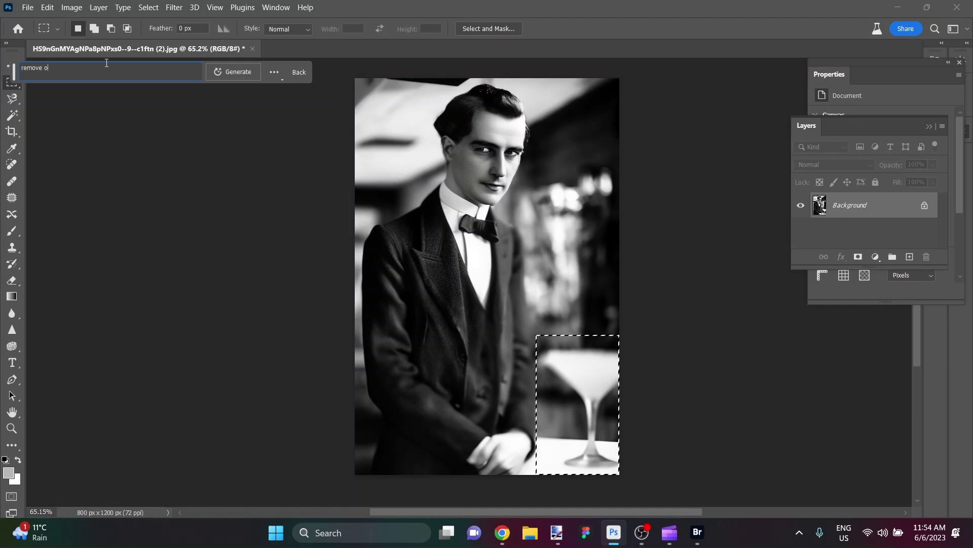
text(bject)
key(Return)
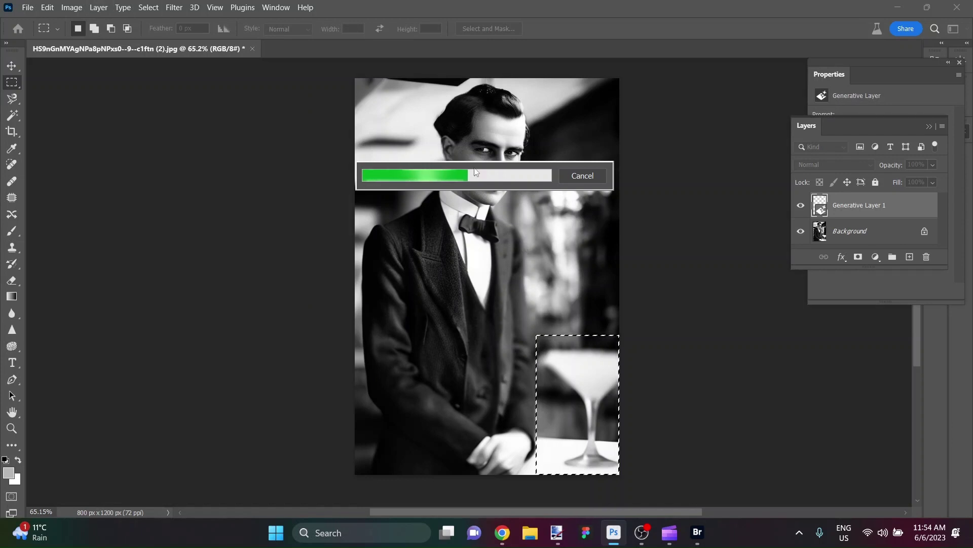
Go through the generated results for the removed cocktail glass and keep the third variation
scroll(511, 203, up, 3)
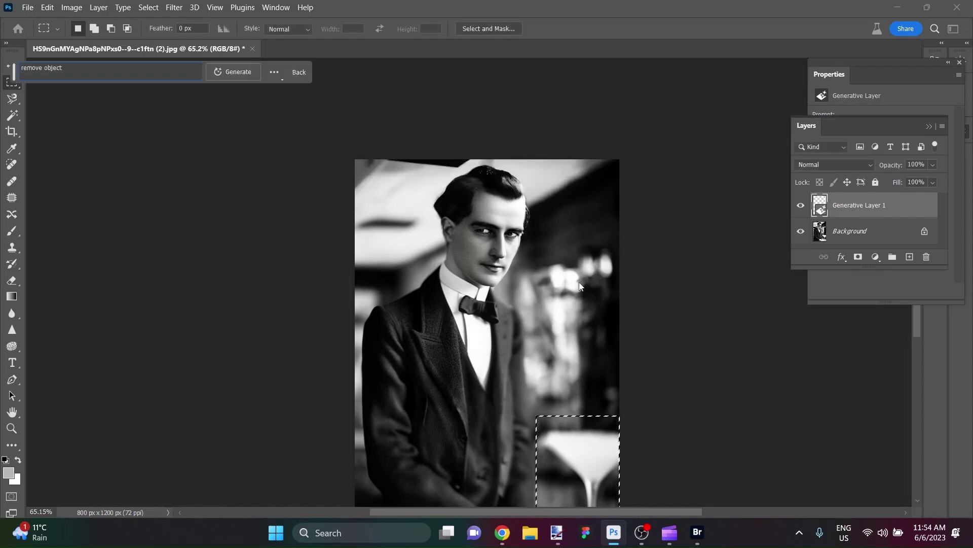
scroll(580, 286, down, 3)
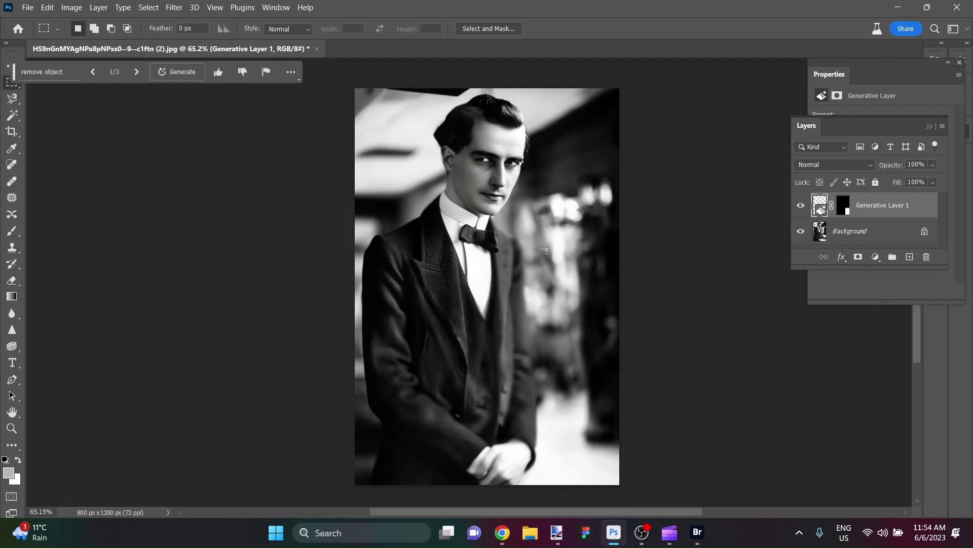
click(136, 72)
click(139, 74)
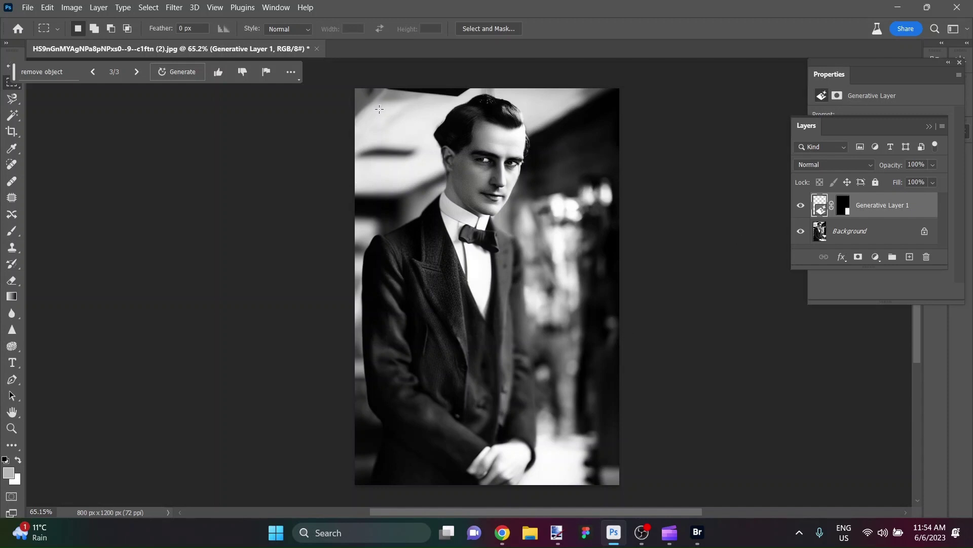
Activate the Blur tool and merge the generated glass-removal layer down into the background
drag(380, 109, 550, 257)
click(583, 258)
click(15, 315)
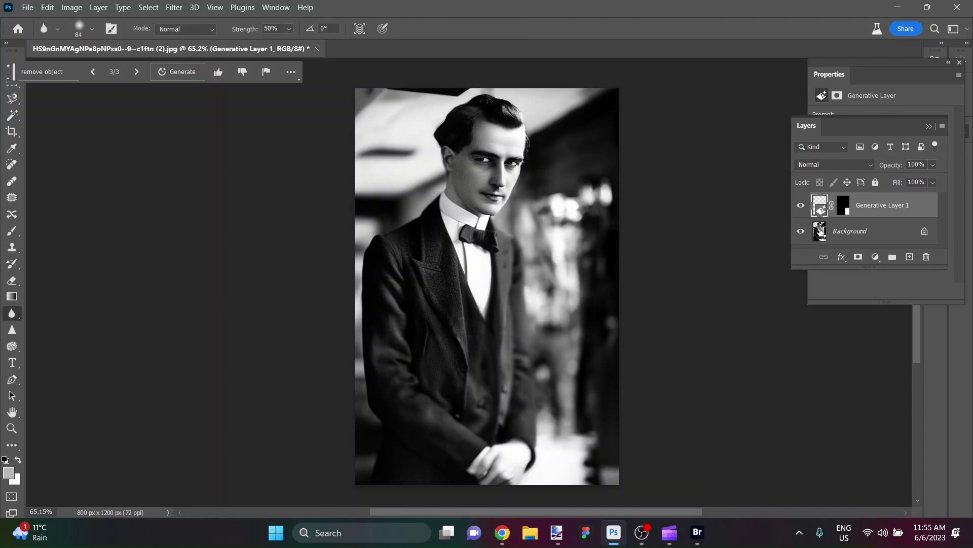
right_click(873, 216)
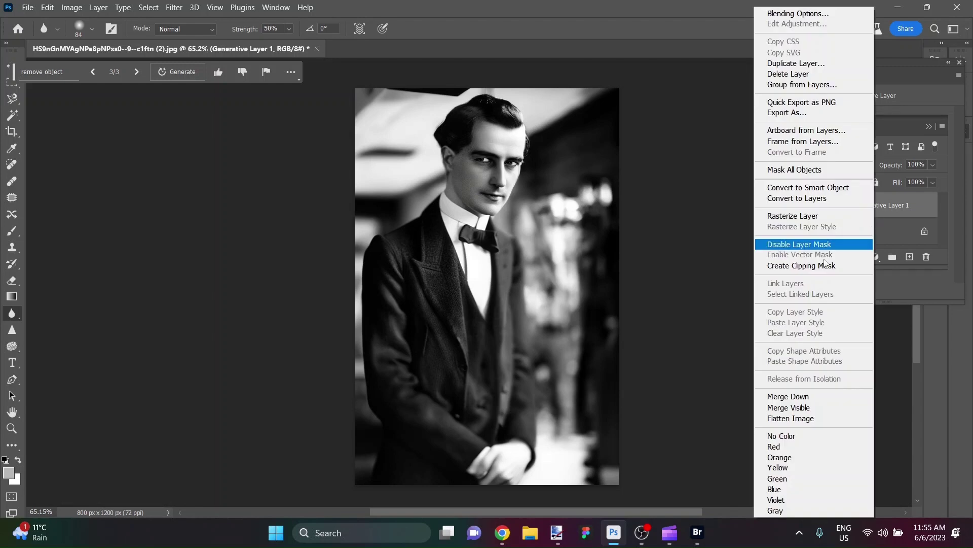
click(794, 400)
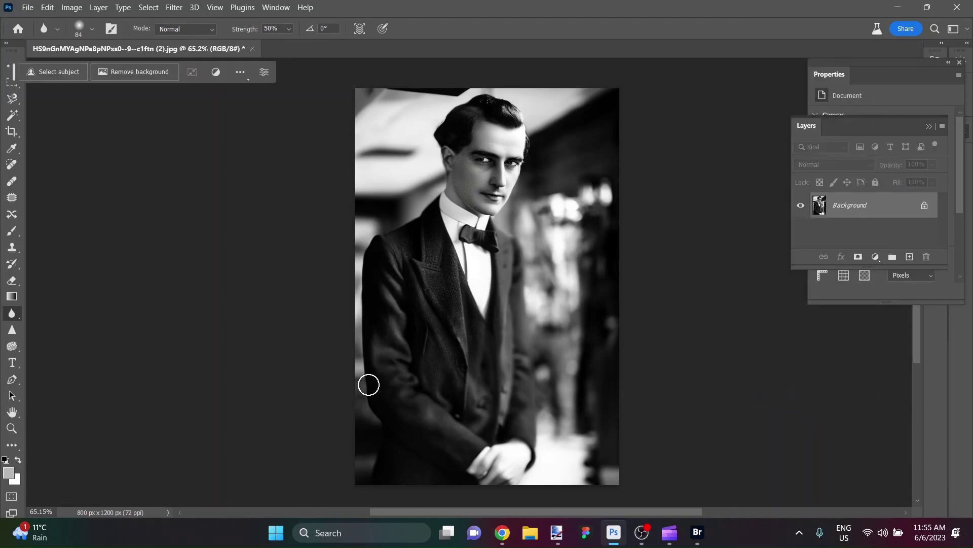
Blur the man's outline from the top of his head down along his side to blend him with the background
scroll(370, 405, up, 1)
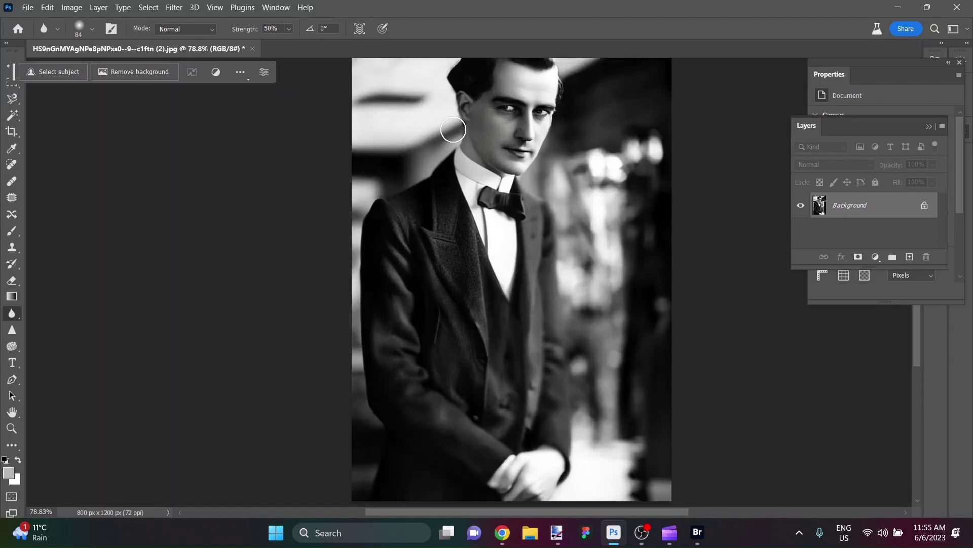
scroll(472, 102, up, 2)
scroll(474, 110, up, 1)
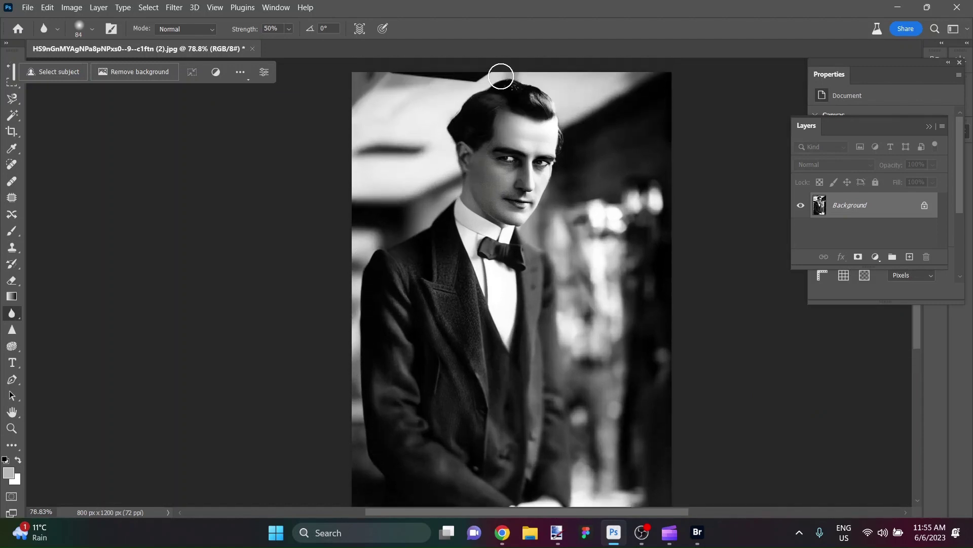
mouse_move(516, 75)
mouse_down()
mouse_move(561, 103)
mouse_move(569, 153)
mouse_move(525, 238)
mouse_move(542, 250)
mouse_move(555, 321)
mouse_move(572, 283)
mouse_move(567, 421)
mouse_move(580, 335)
mouse_move(572, 387)
mouse_move(536, 459)
mouse_up()
Examine the blended edges around the man and the whole finished portrait at different magnifications
scroll(573, 322, down, 1)
scroll(583, 355, down, 1)
scroll(667, 307, up, 1)
scroll(667, 307, up, 1)
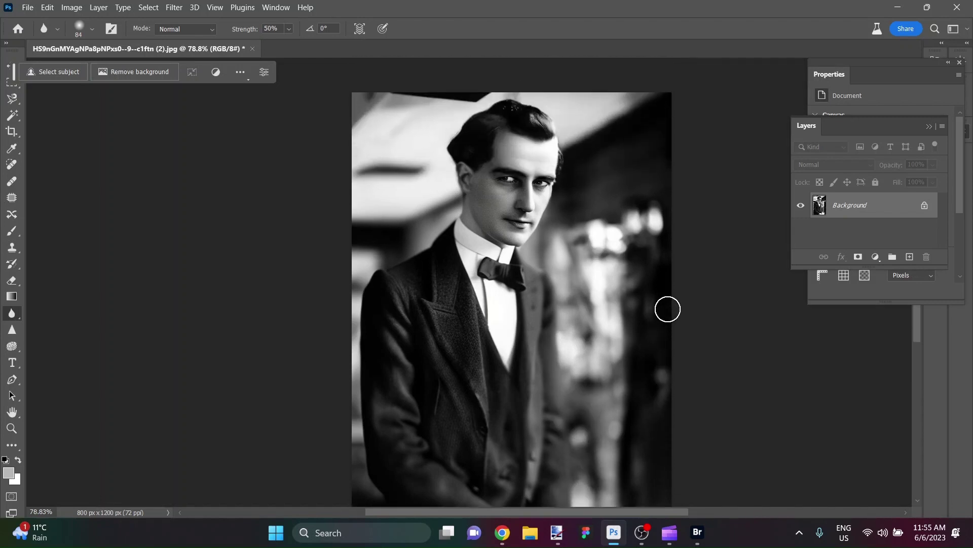
scroll(667, 307, down, 1)
scroll(667, 308, down, 1)
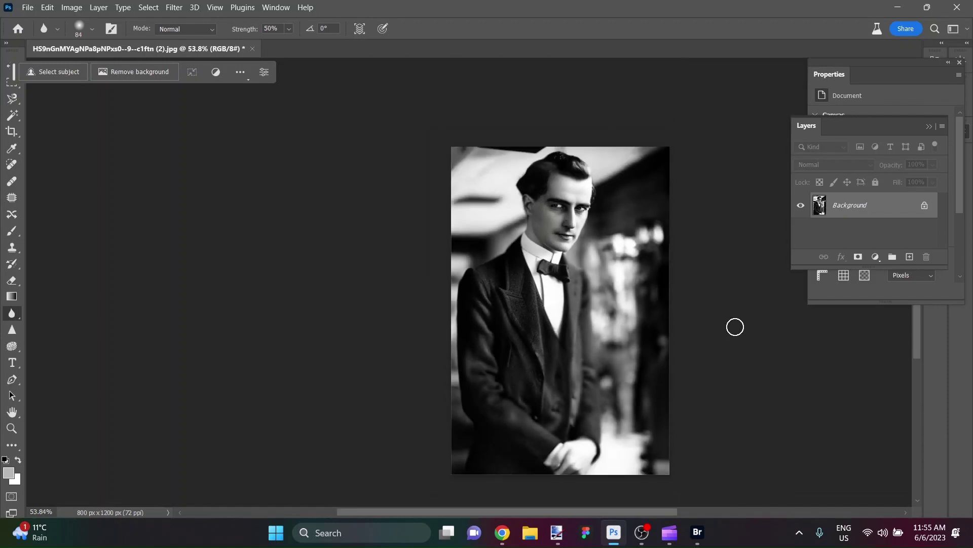
scroll(735, 327, down, 1)
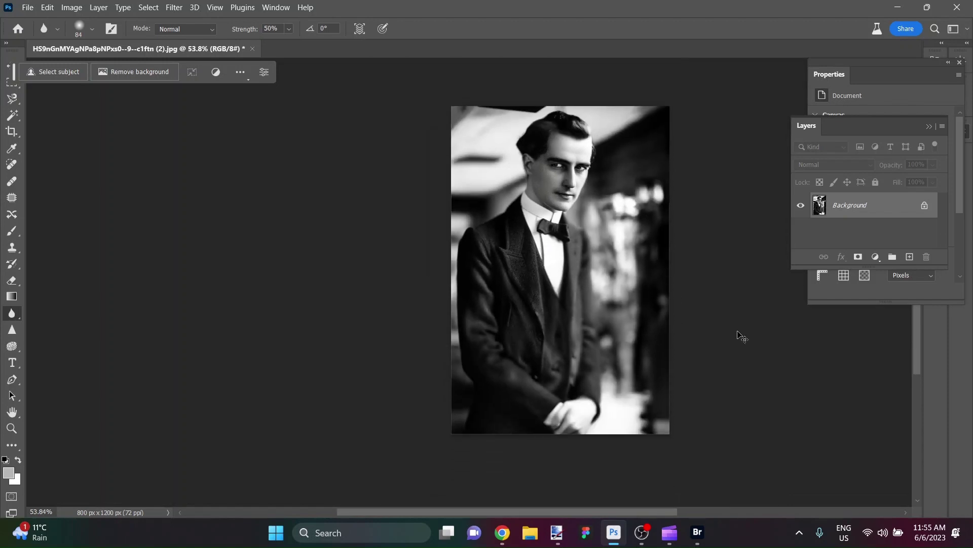
scroll(738, 334, up, 1)
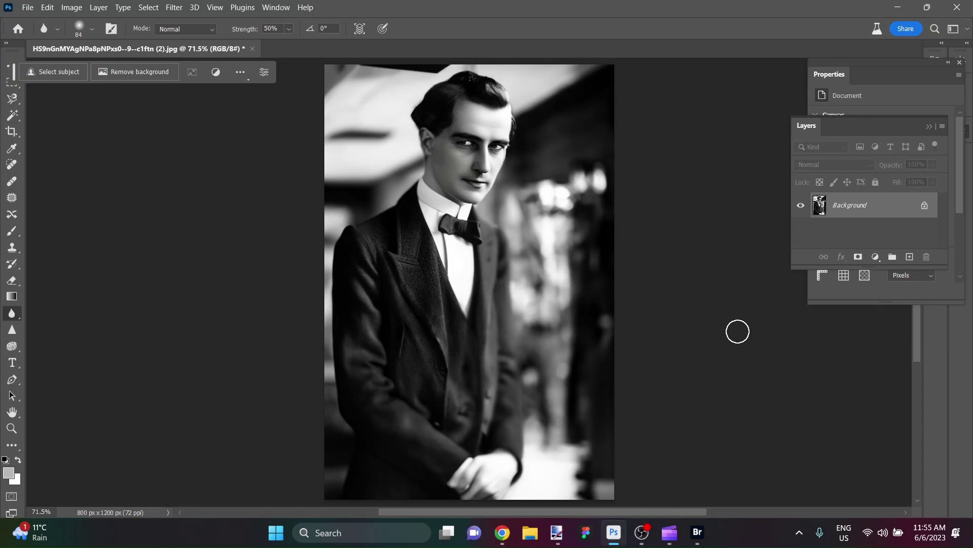